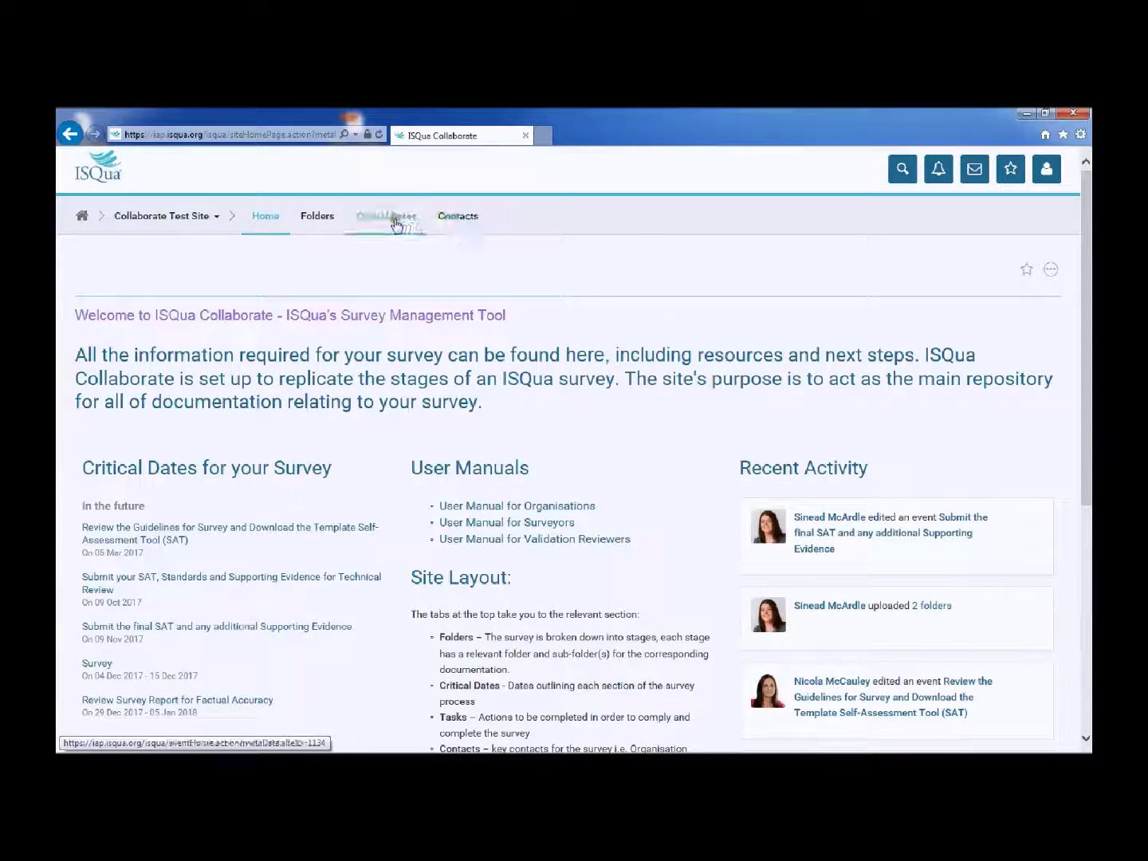
# View the survey's critical dates and open the "Submit your SAT, Standards and Supporting Evidence for Technical Review" event
pyautogui.click(382, 221)
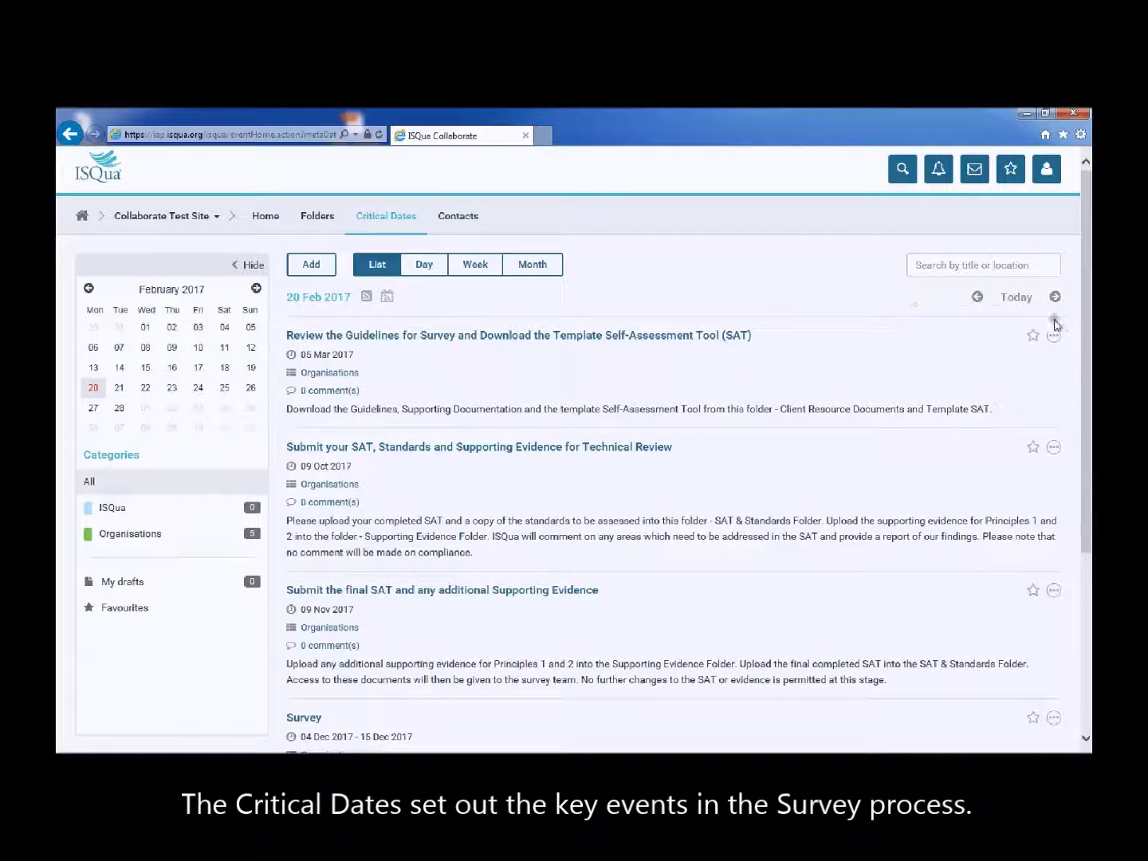
pyautogui.moveTo(1082, 324)
pyautogui.mouseDown()
pyautogui.moveTo(1089, 509)
pyautogui.moveTo(1086, 313)
pyautogui.mouseUp()
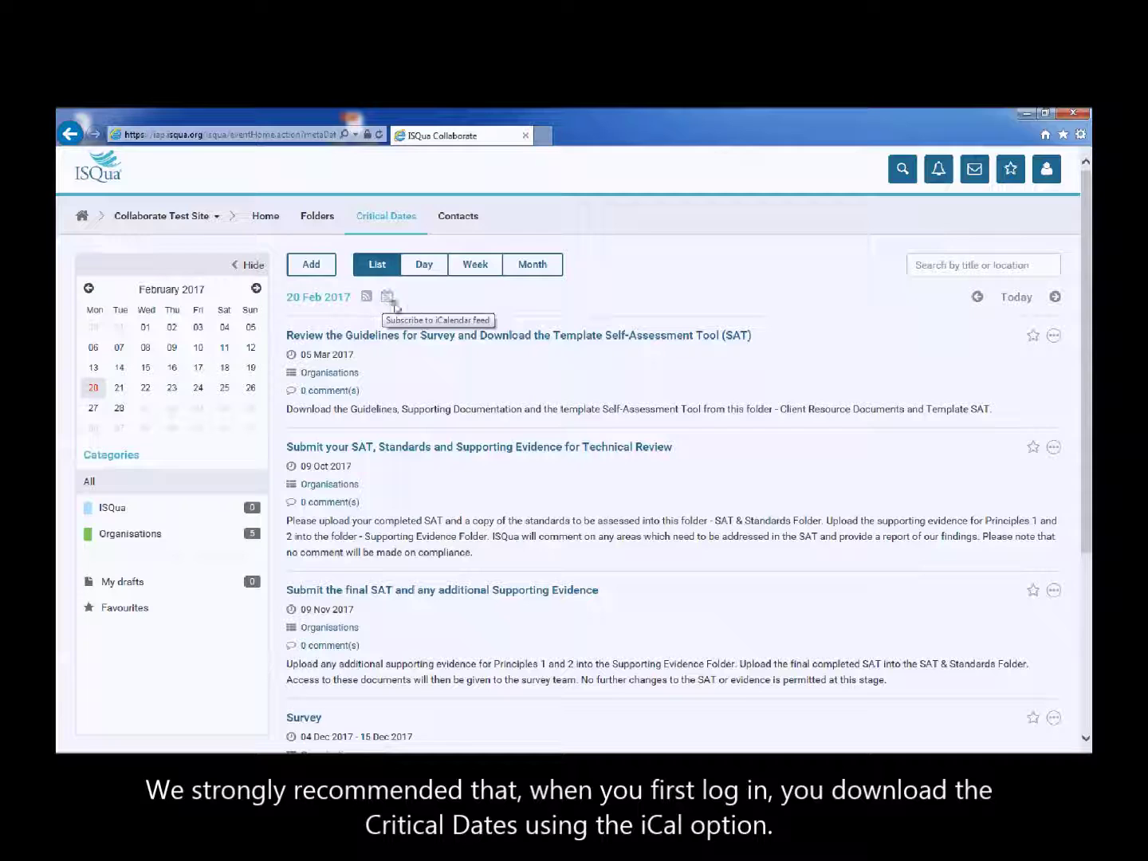
pyautogui.click(433, 448)
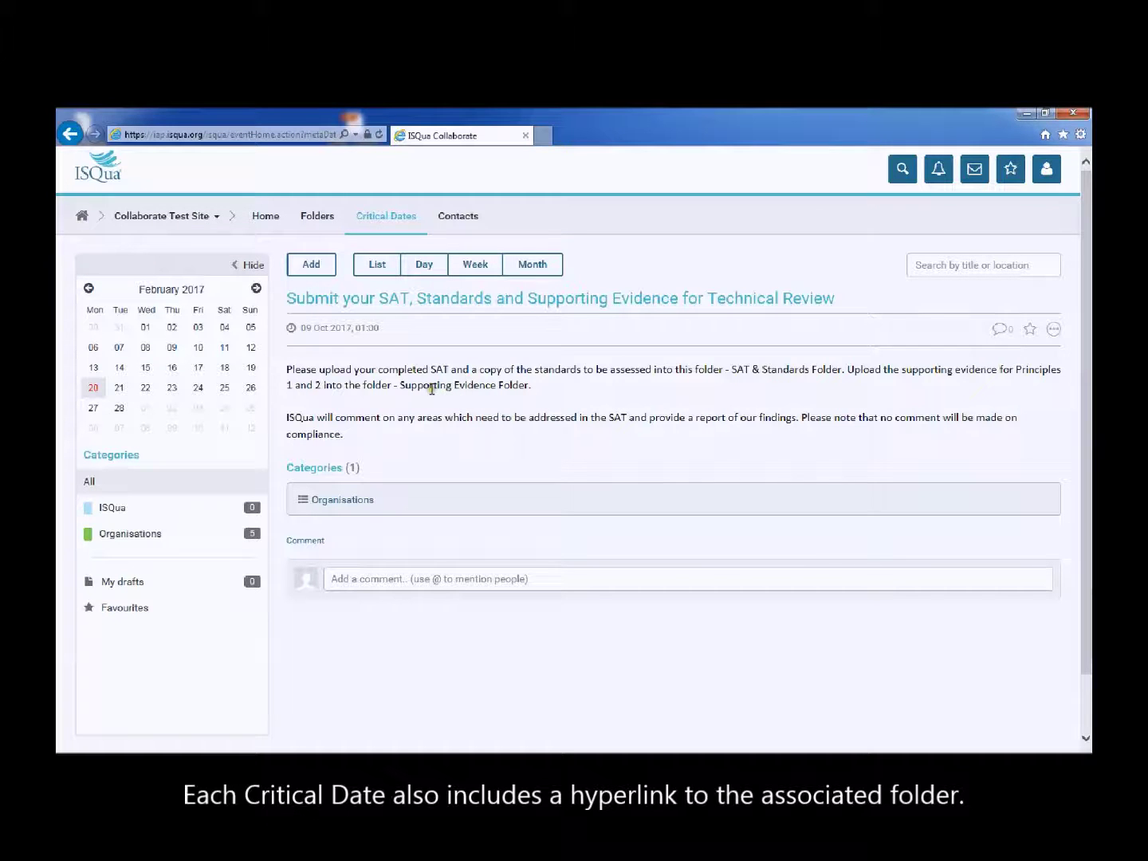
# Preview Example of completed SAT - Principles.pdf from the Client Resource Documents and Template SAT folder, read through its pages and close it
pyautogui.click(311, 219)
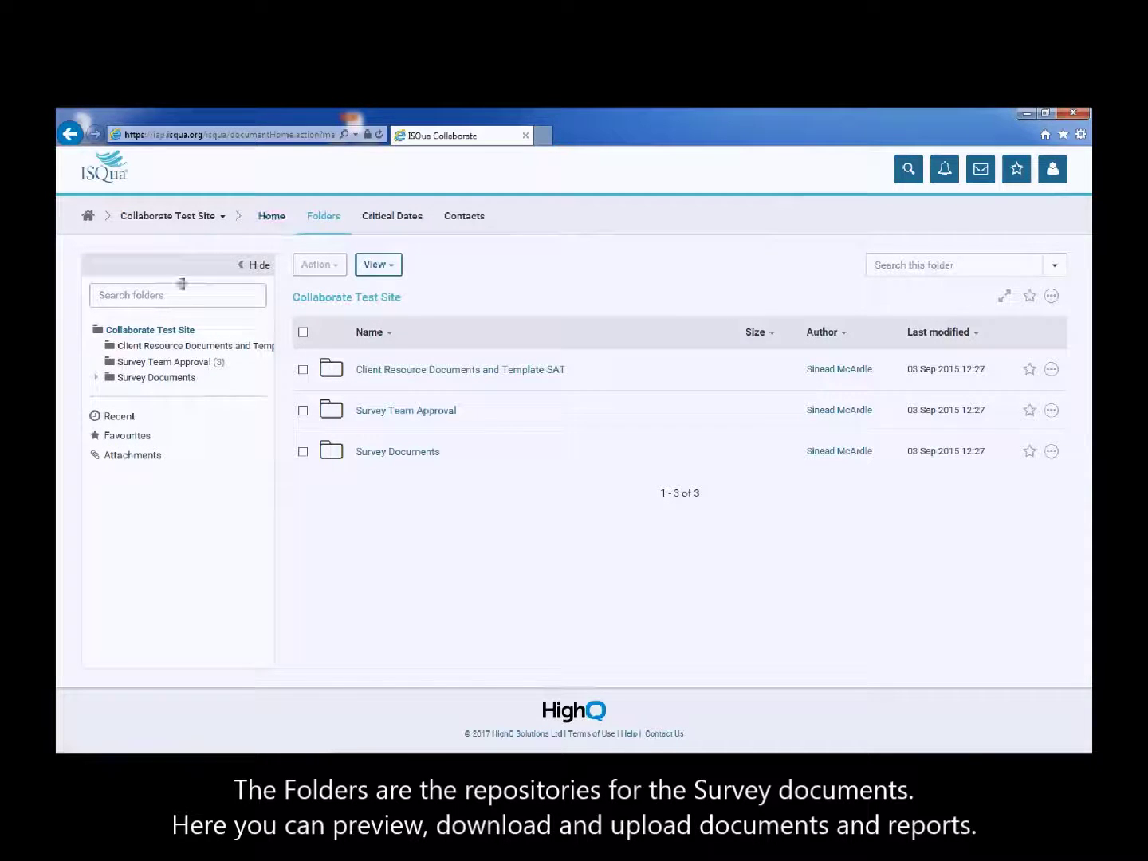
pyautogui.click(169, 348)
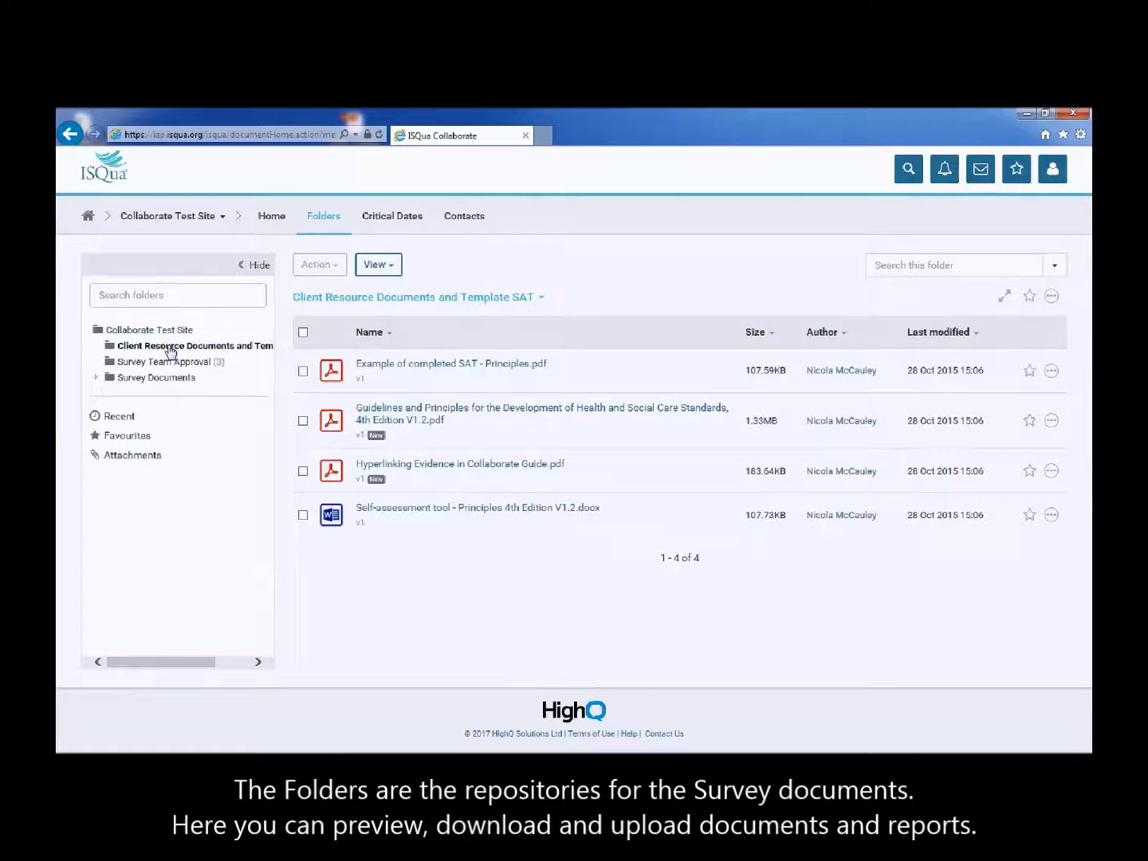
pyautogui.click(462, 368)
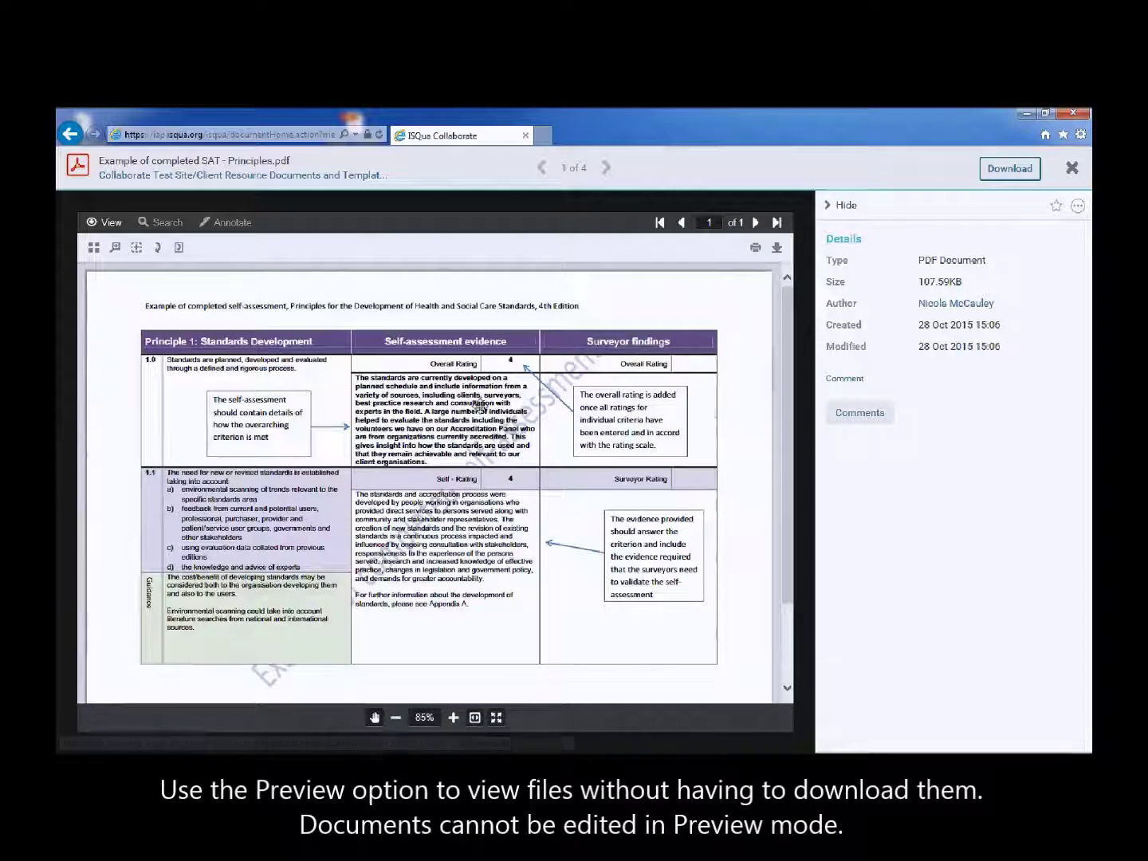
pyautogui.scroll(-6, 479, 406)
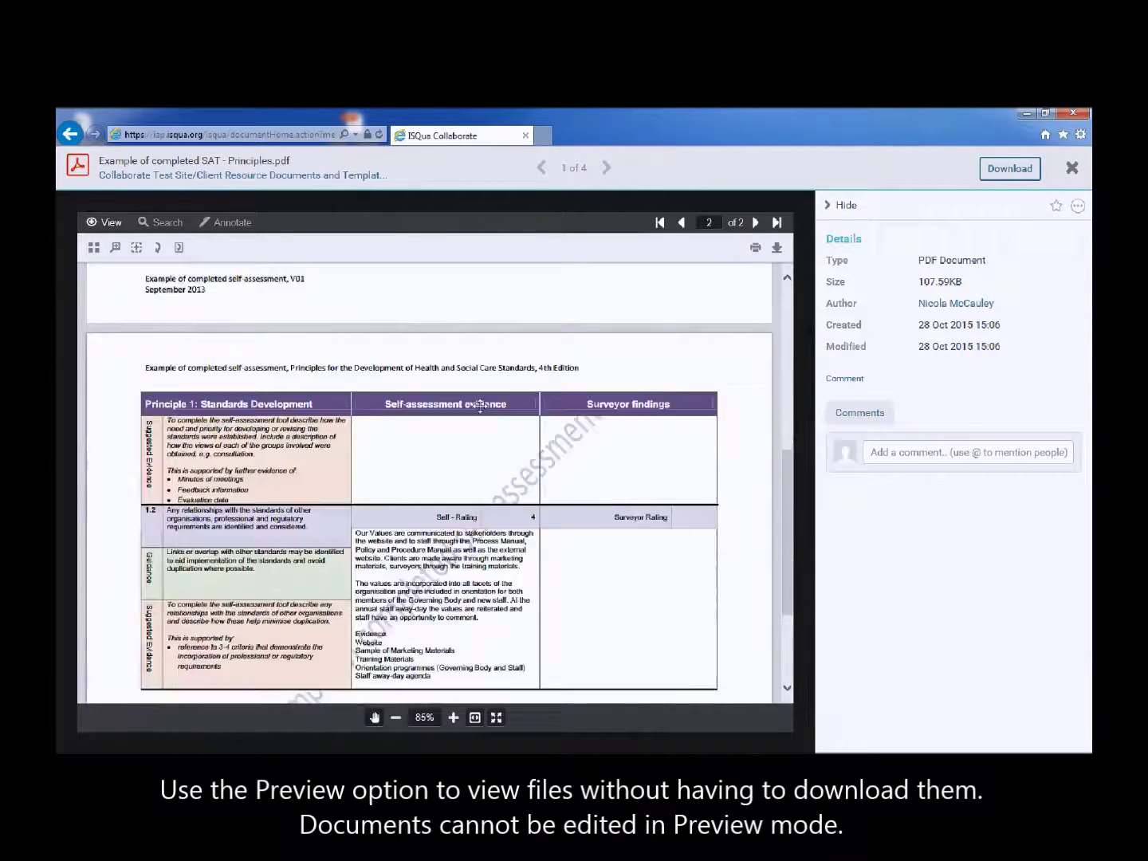
pyautogui.scroll(-3, 479, 405)
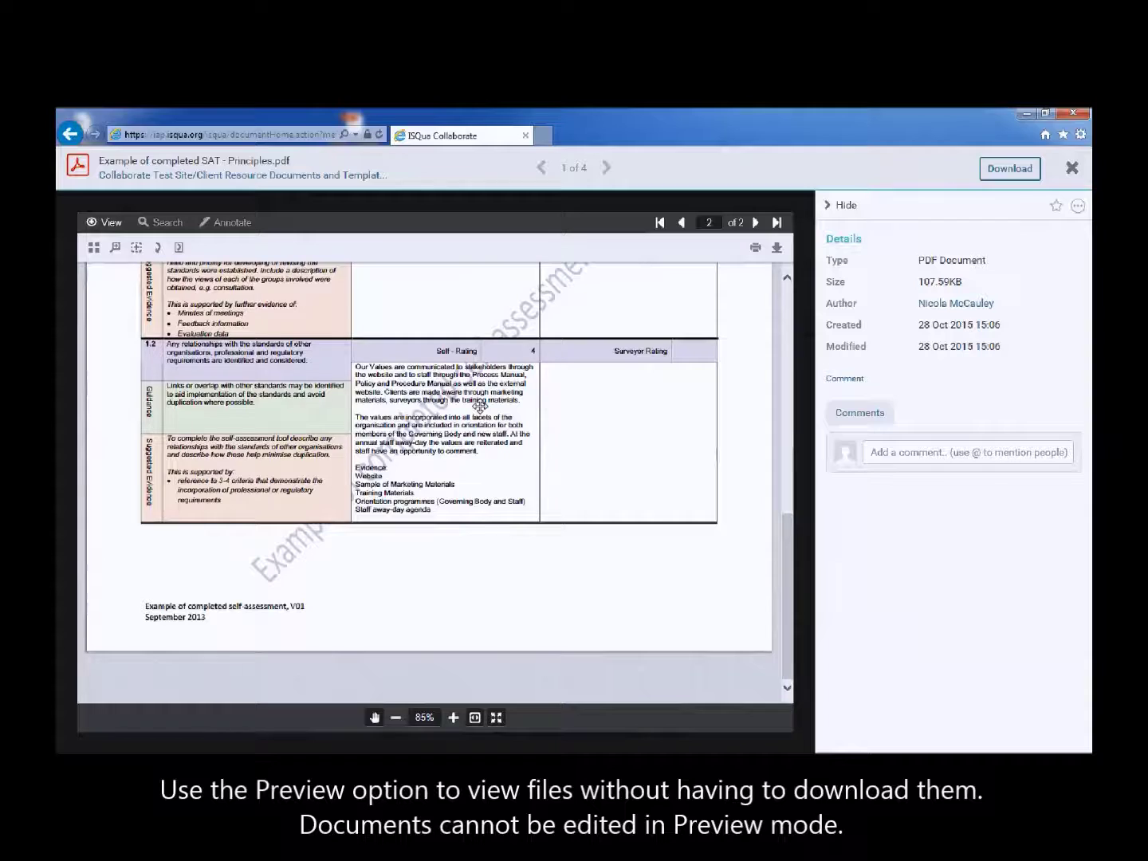
pyautogui.scroll(10, 479, 406)
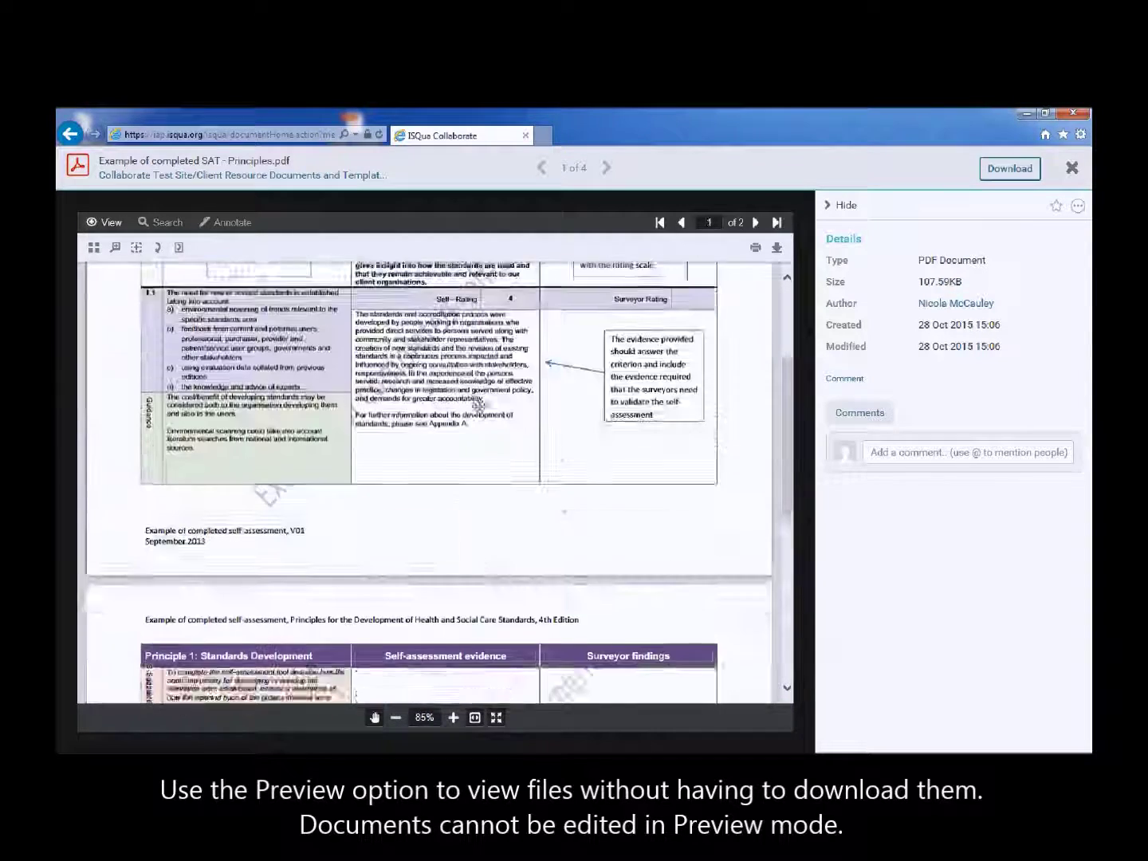
pyautogui.scroll(3, 479, 404)
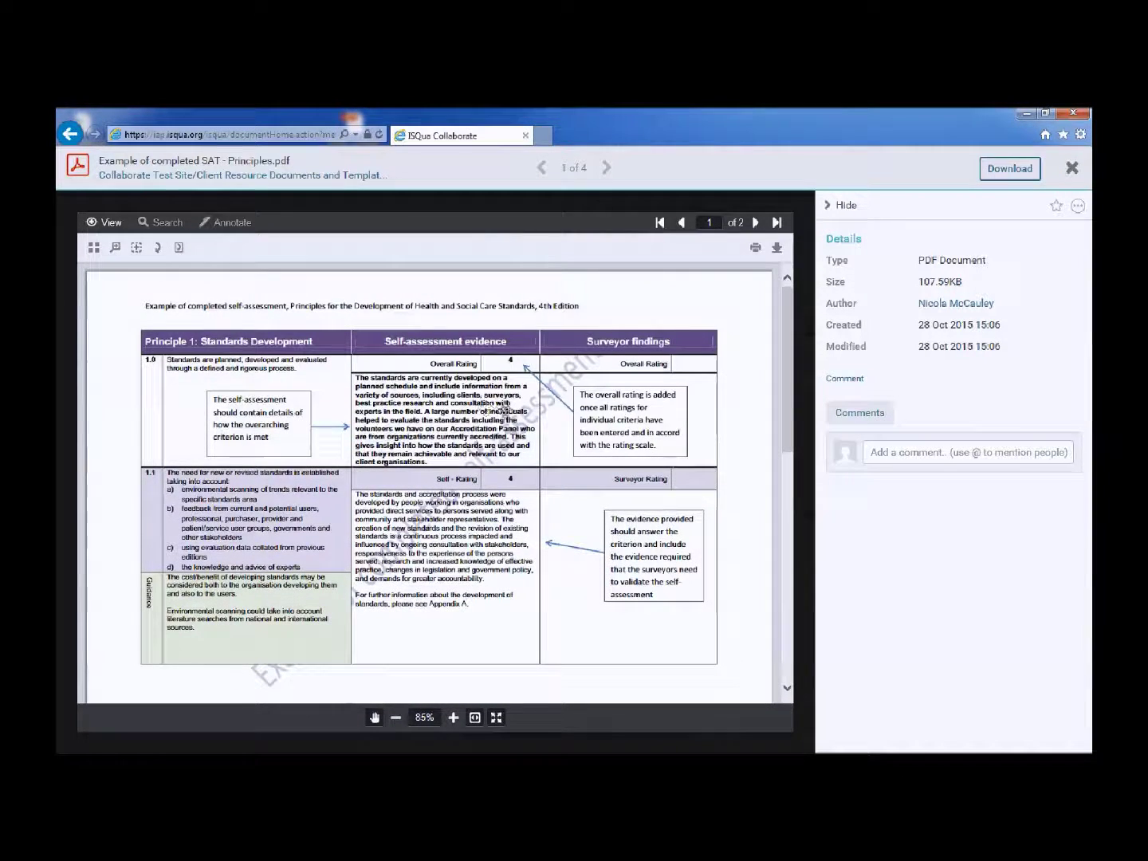
pyautogui.click(1071, 169)
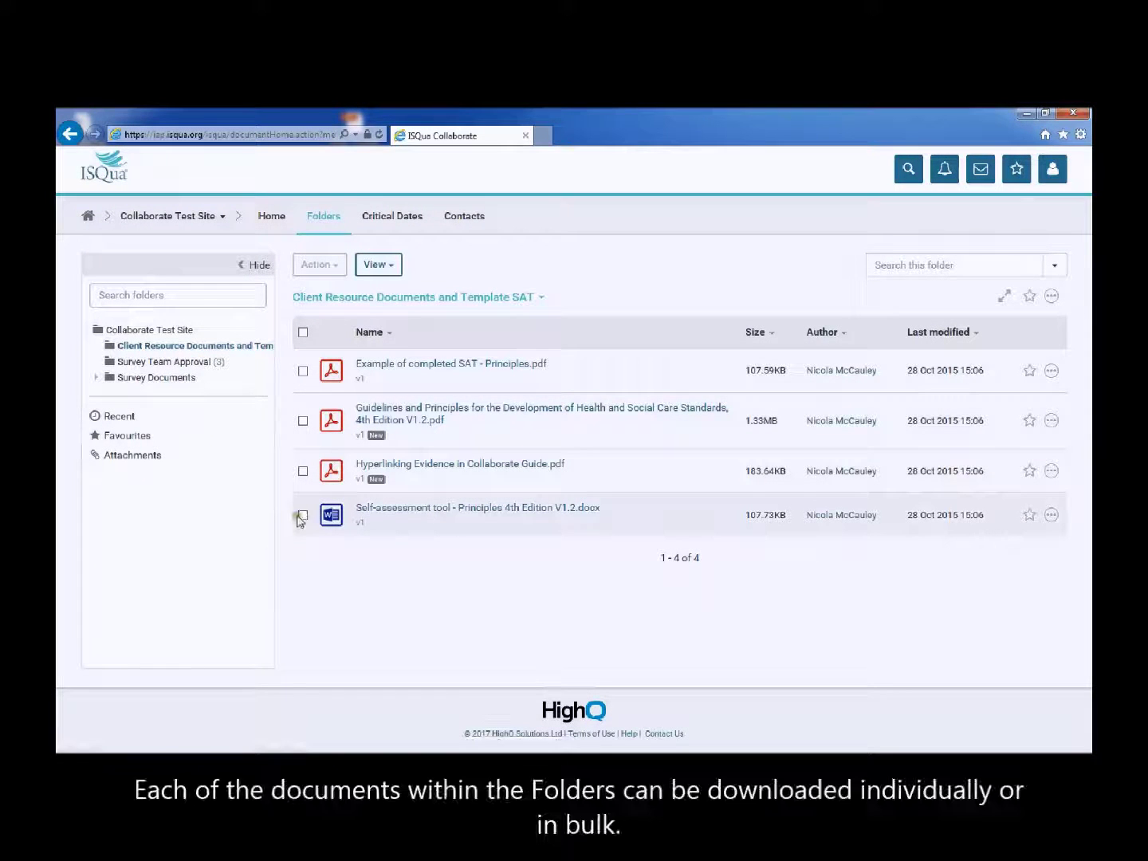
# Try to download Self-assessment tool - Principles 4th Edition V1.2.docx from the Client Resource Documents and Template SAT folder
pyautogui.click(302, 515)
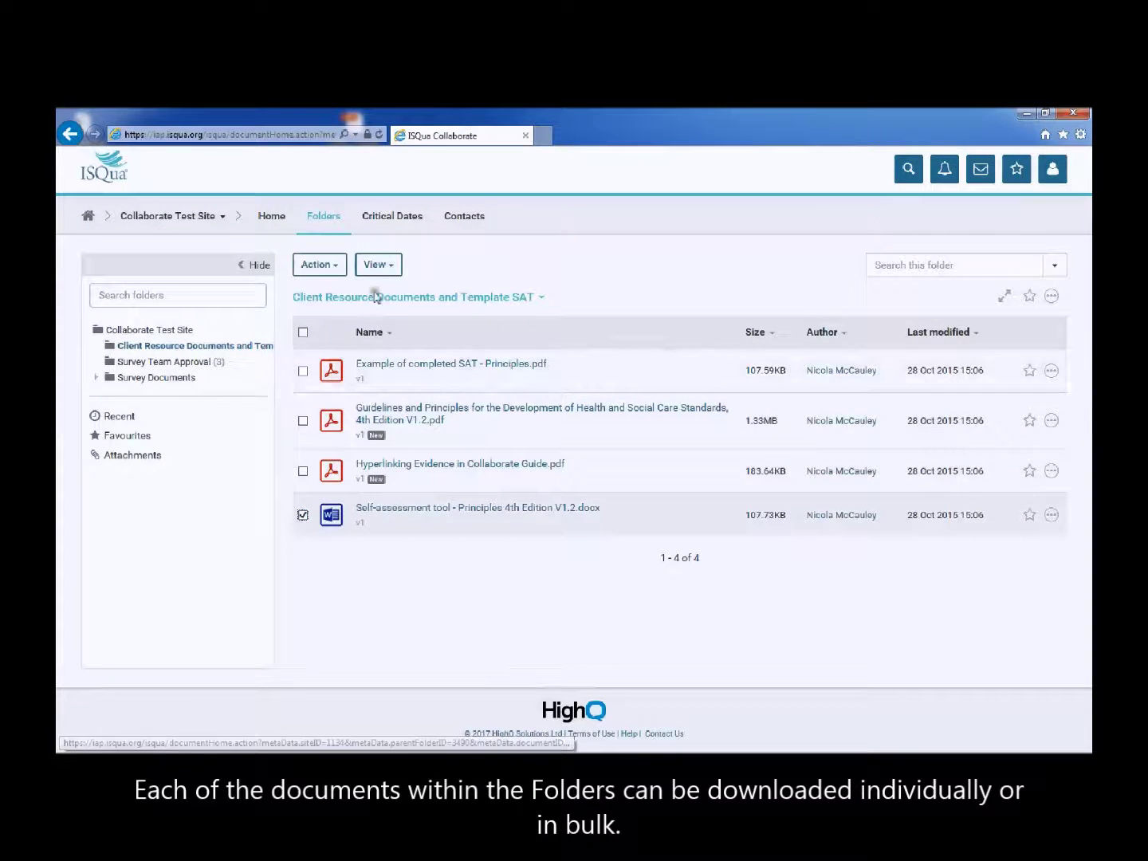
pyautogui.click(329, 265)
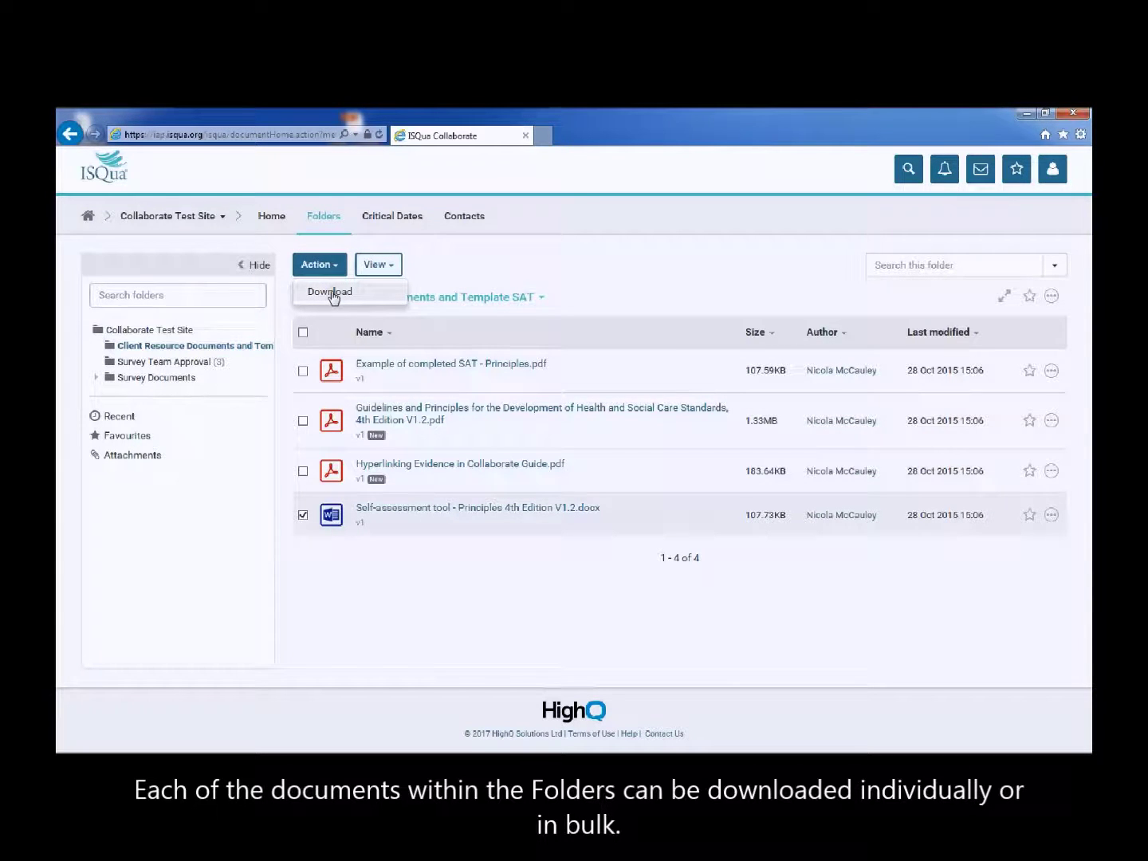
pyautogui.click(331, 292)
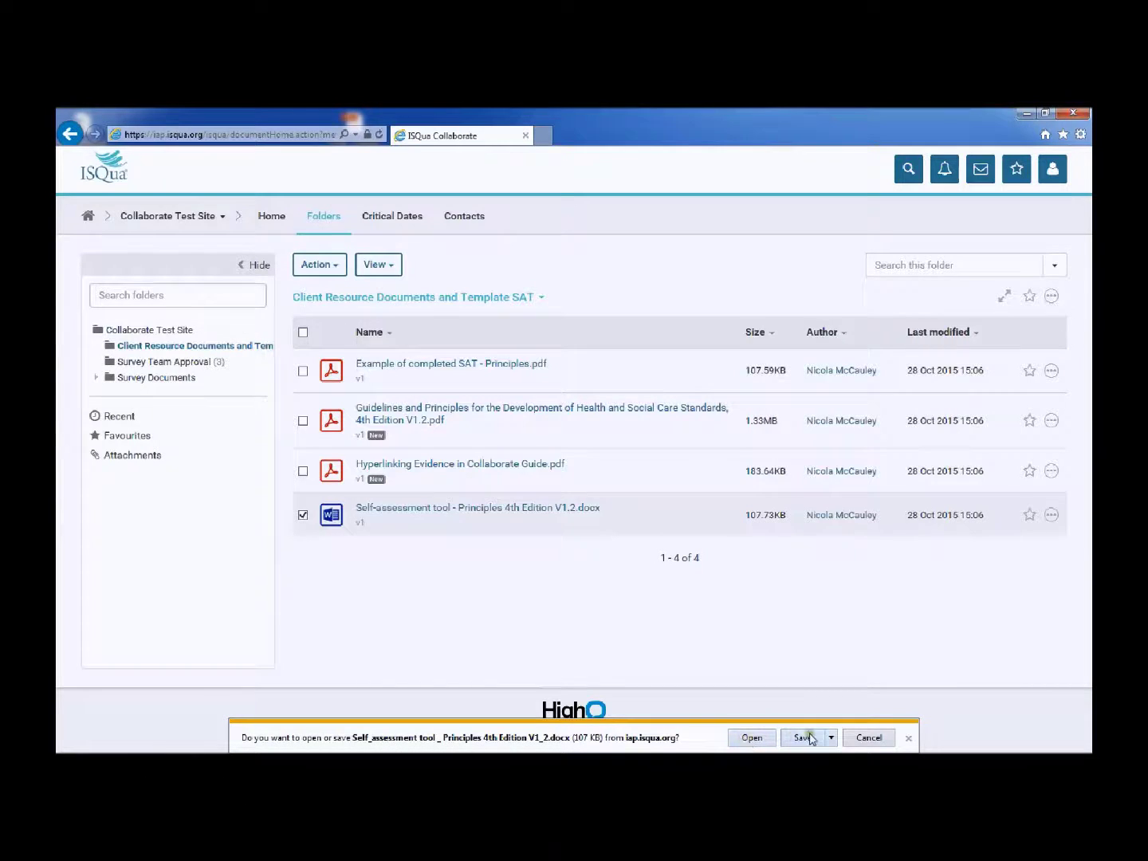
pyautogui.click(872, 739)
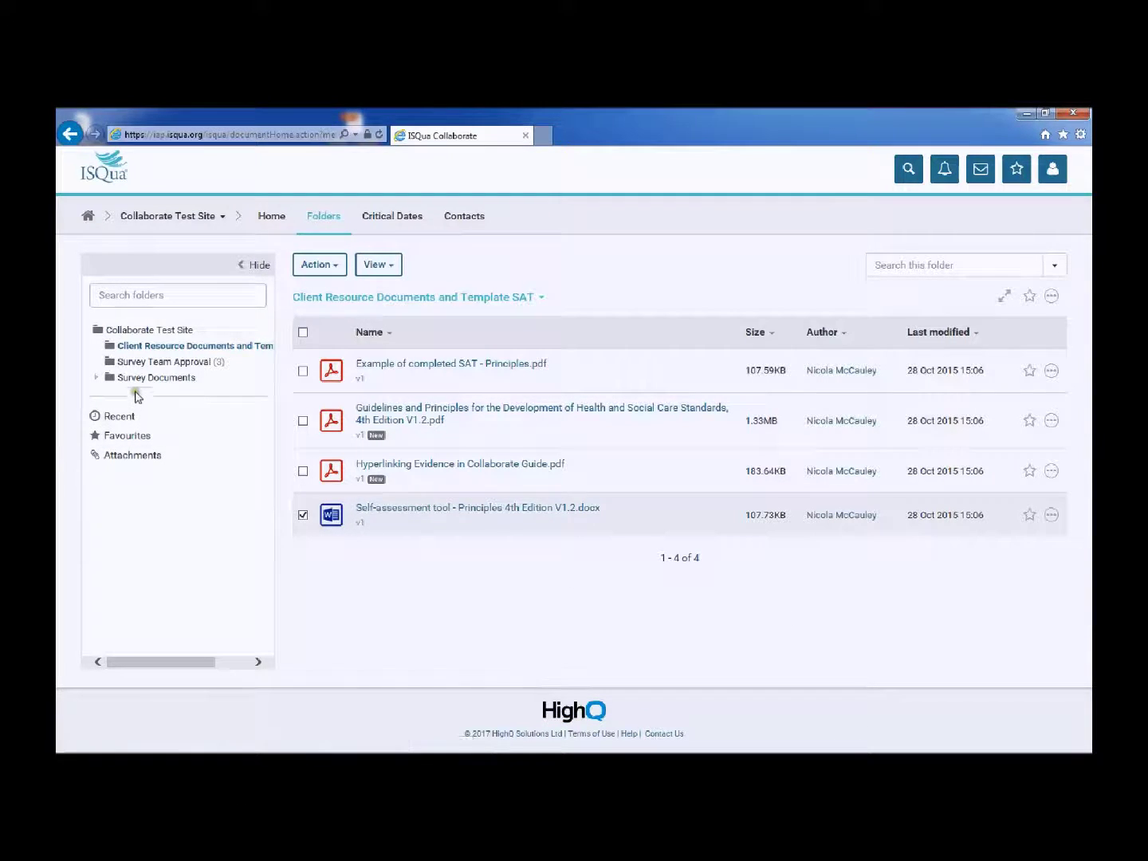
# Upload Self_assessment tool _ Completed.docx and Standards for Hospitals.pdf to the SAT & Standards folder under Survey Documents
pyautogui.click(133, 381)
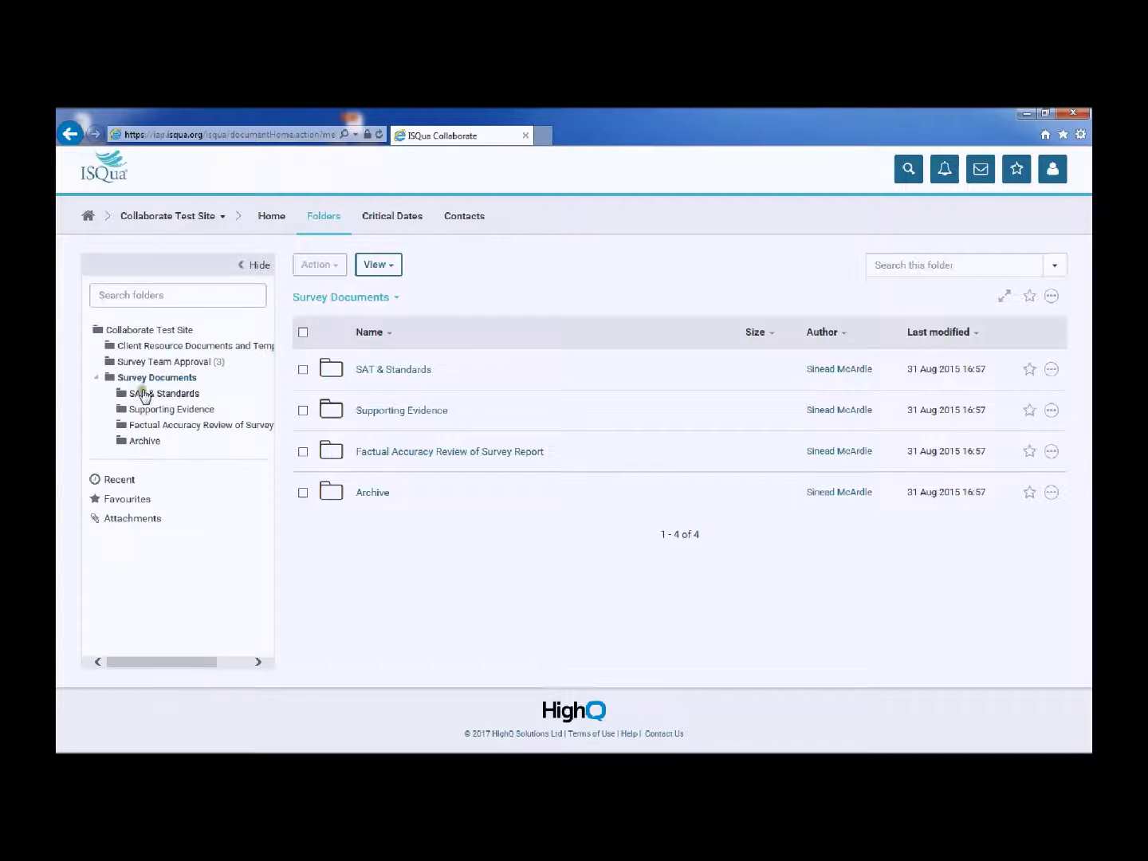
pyautogui.click(146, 397)
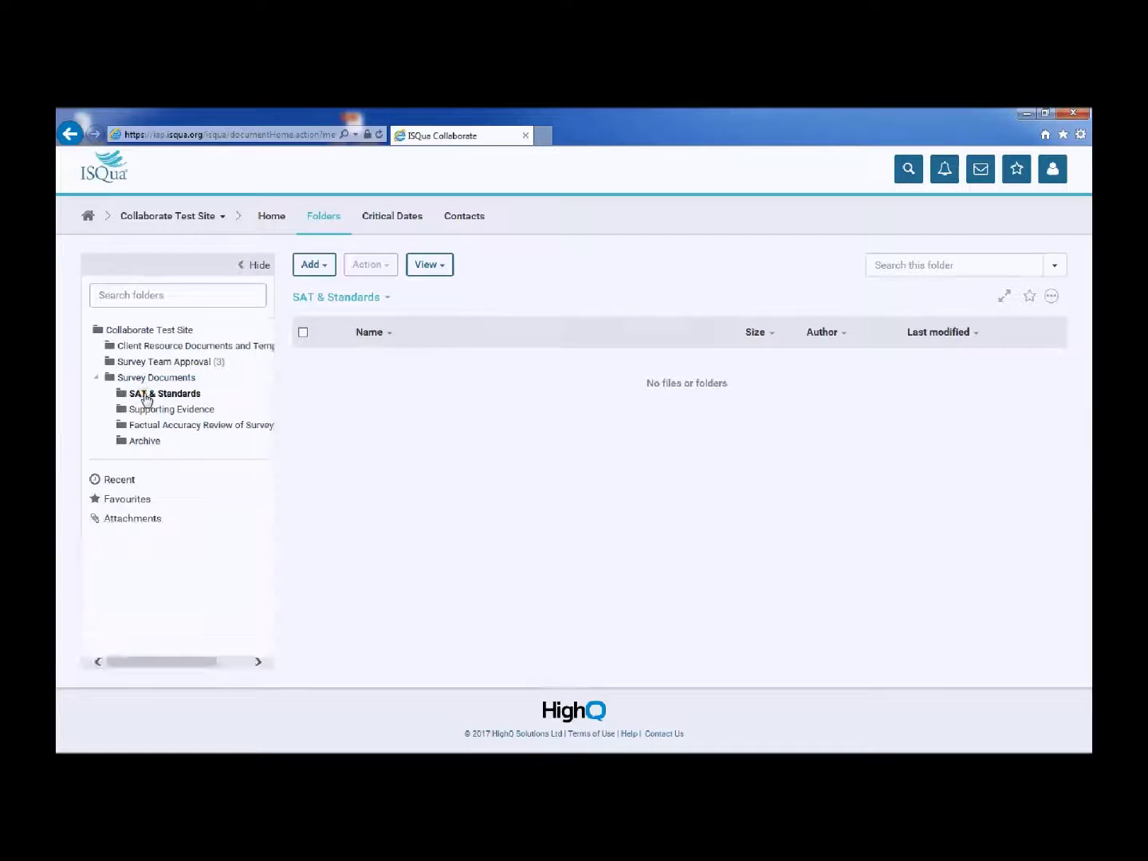
pyautogui.click(323, 268)
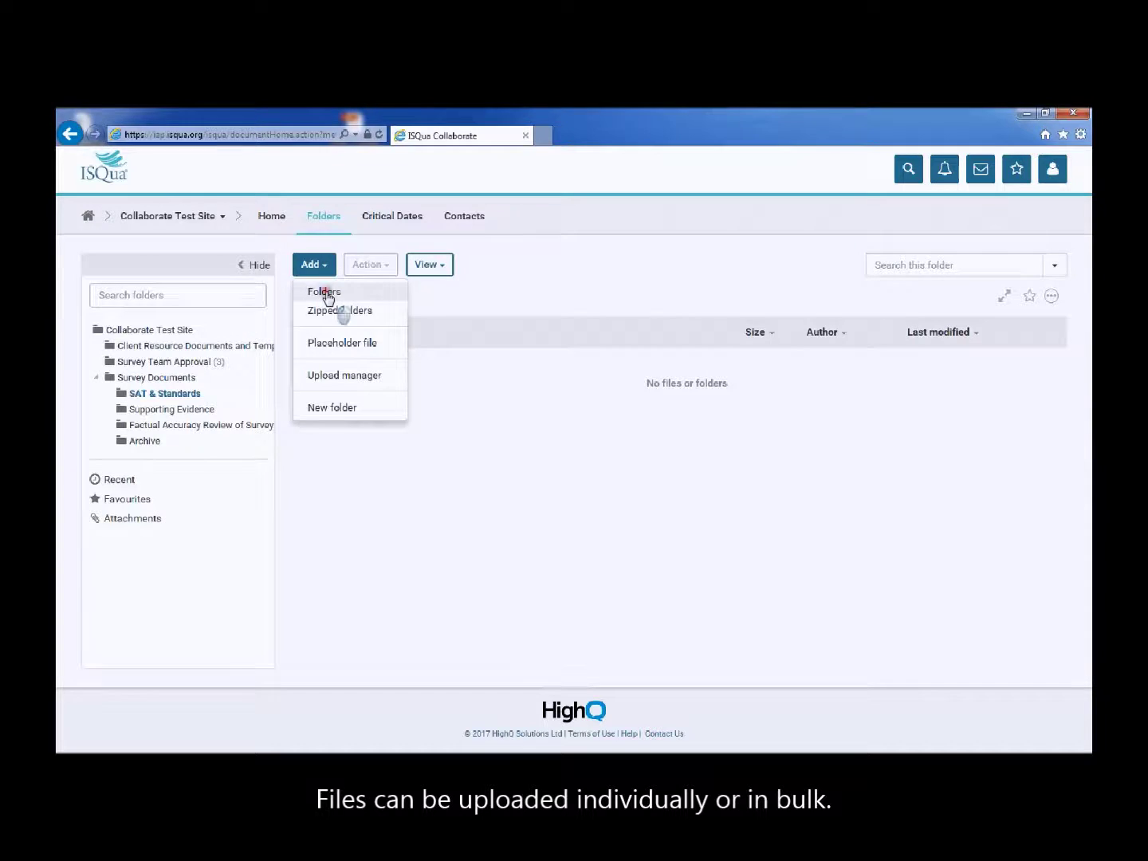
pyautogui.click(326, 294)
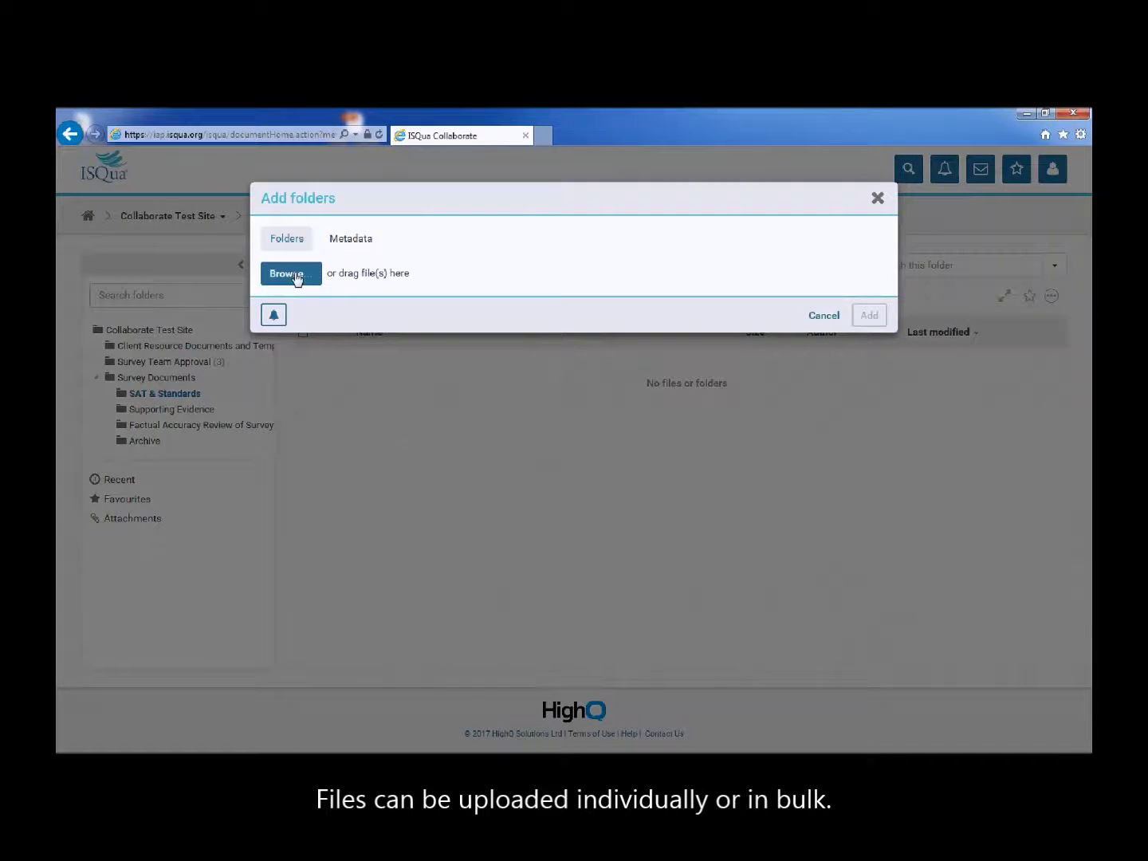
pyautogui.click(294, 275)
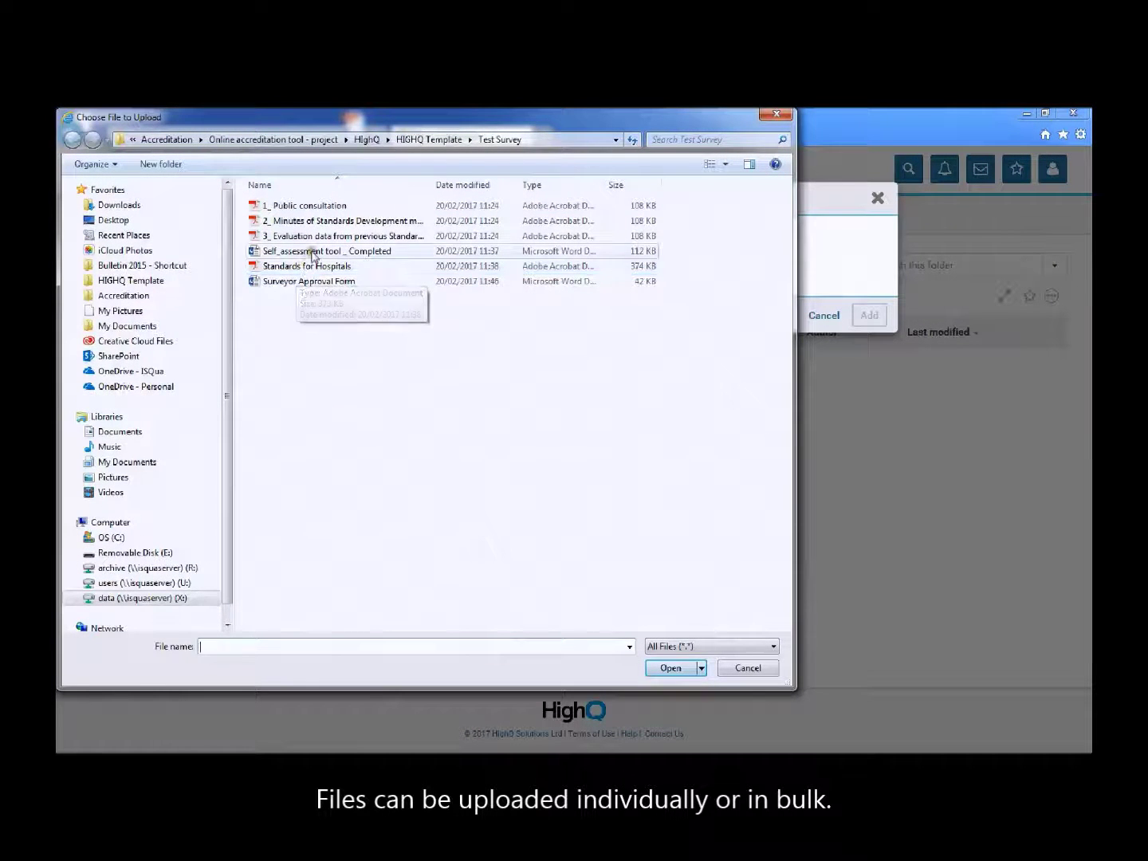
pyautogui.click(312, 252)
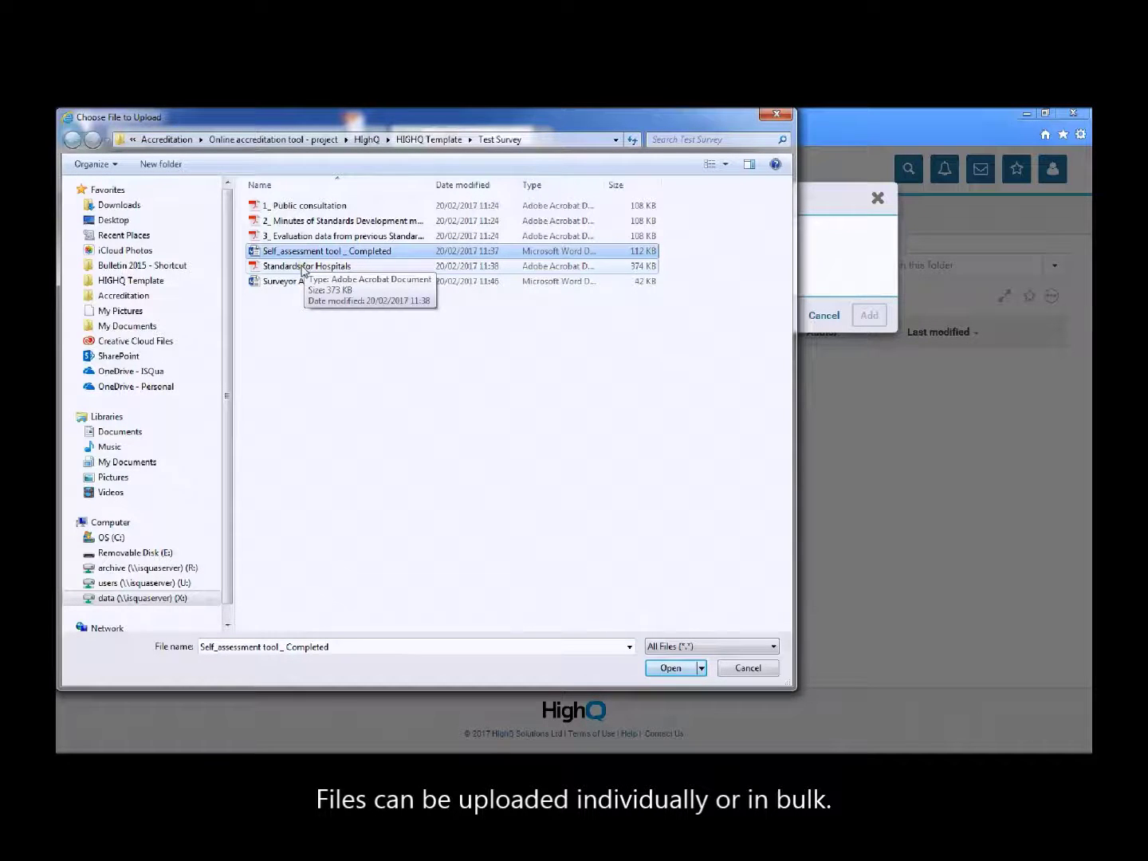
pyautogui.keyDown('ctrl'); pyautogui.click(303, 269); pyautogui.keyUp('ctrl')
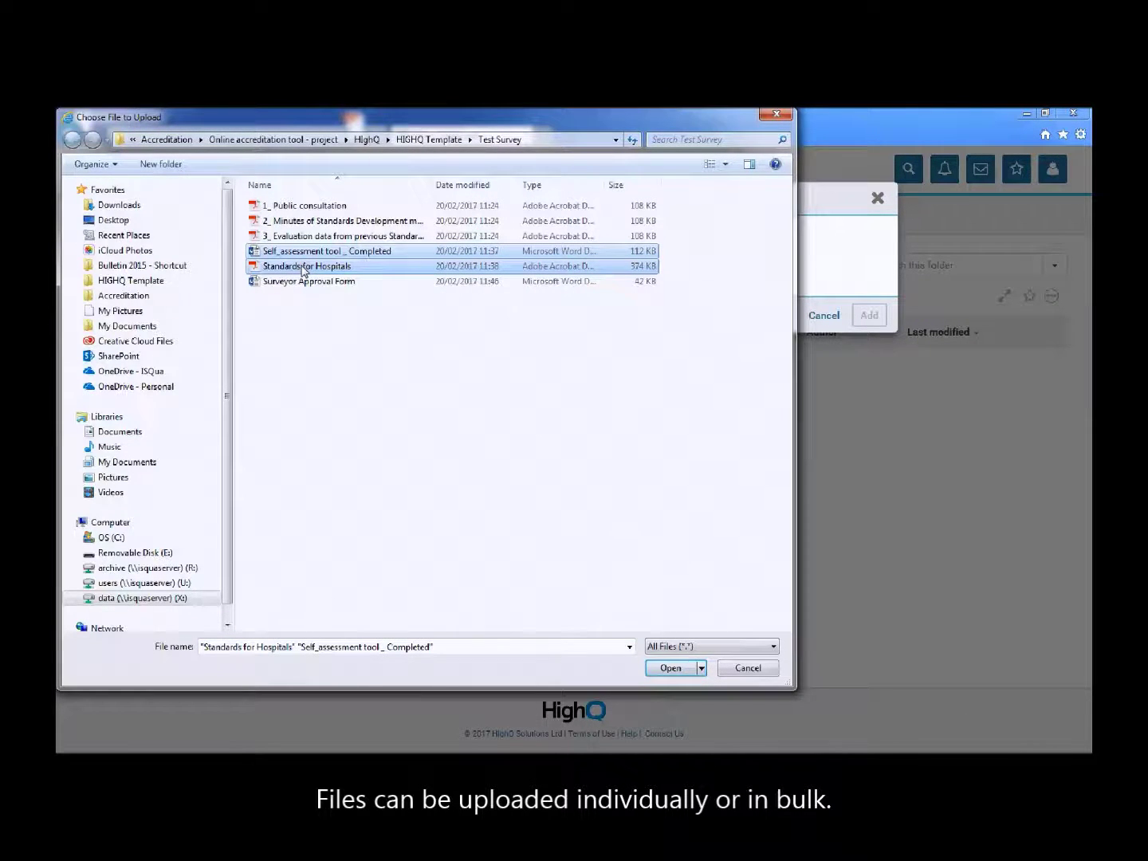
pyautogui.click(671, 668)
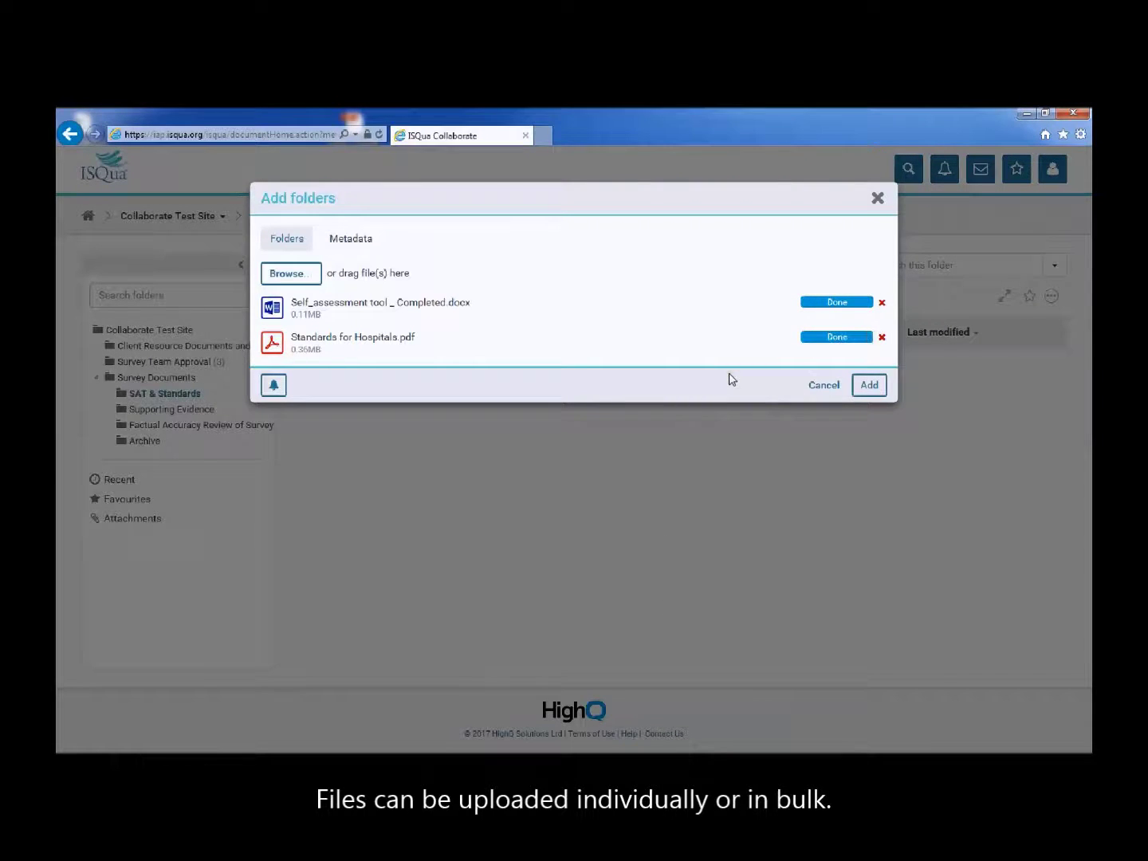
pyautogui.click(869, 387)
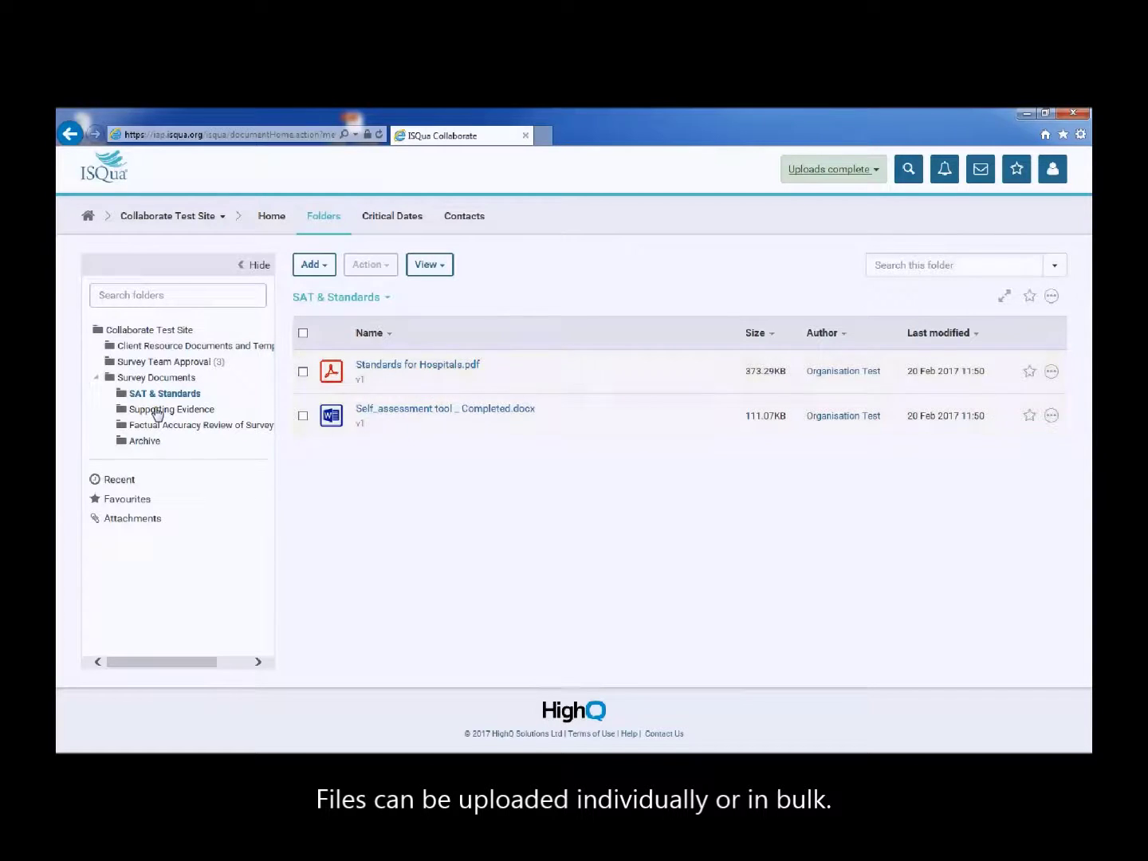
# Upload 1_ Public consultation, 2_ Minutes of Standards Development meeting and 3_ Evaluation data from previous Standards editions to Supporting Evidence; reopen SAT & Standards
pyautogui.click(157, 410)
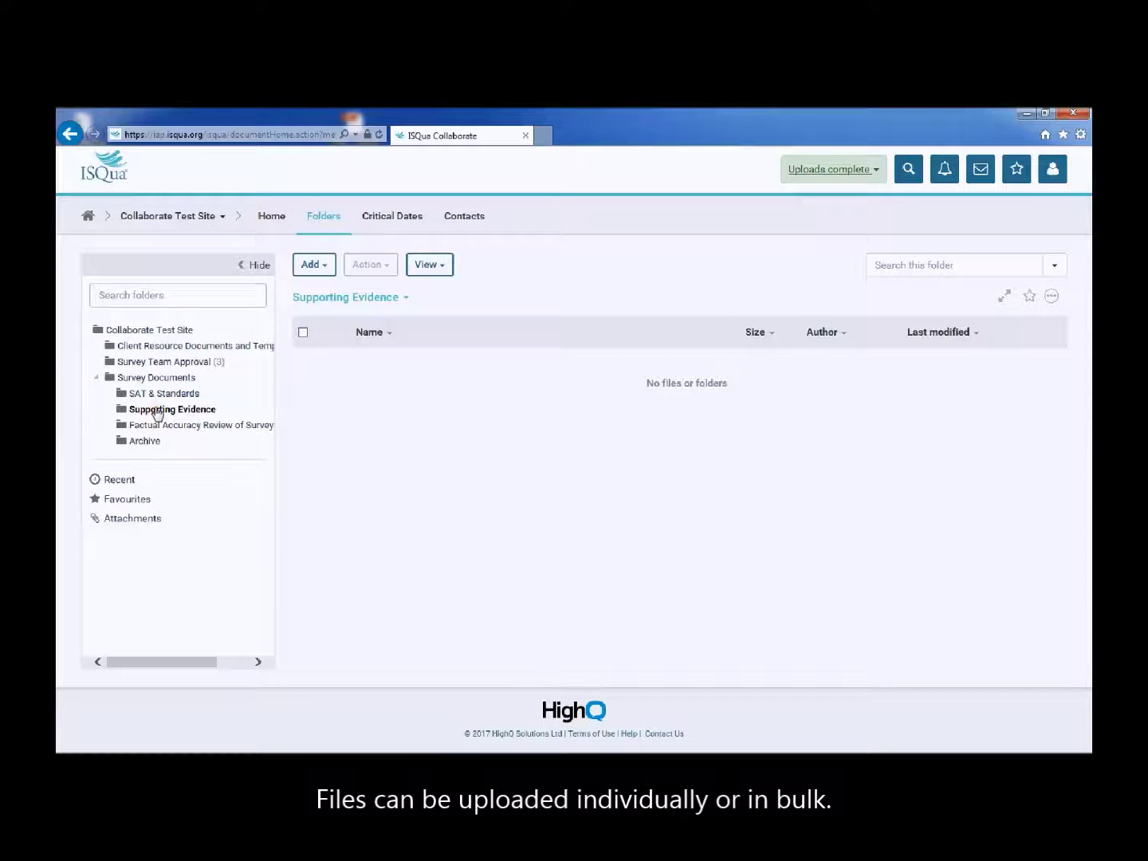
pyautogui.click(321, 270)
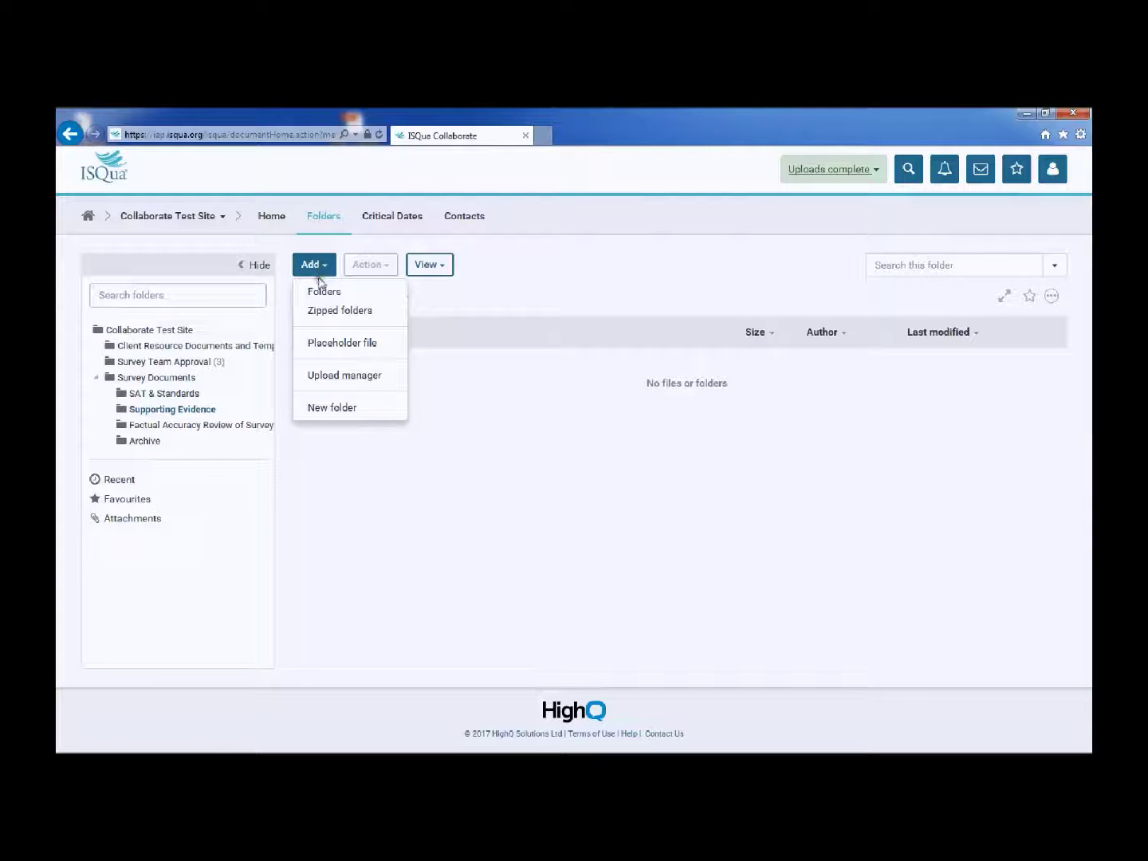
pyautogui.click(322, 293)
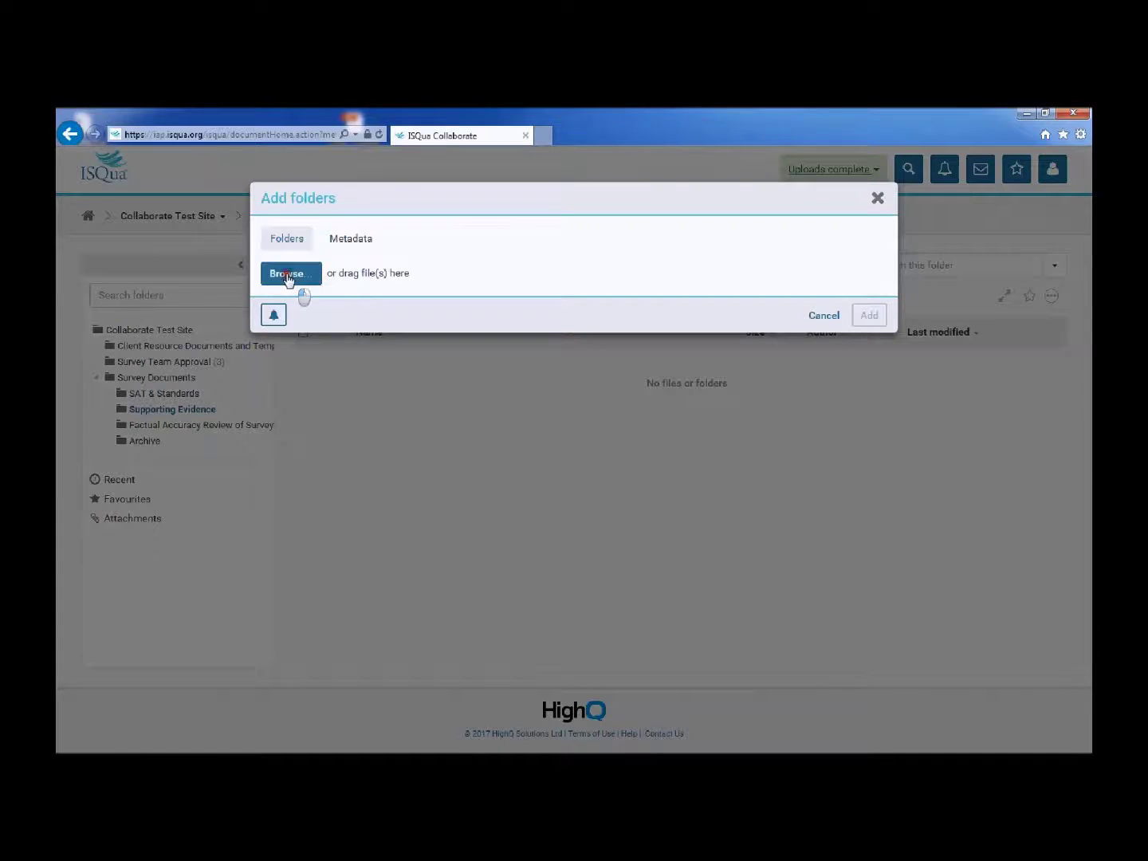
pyautogui.click(289, 276)
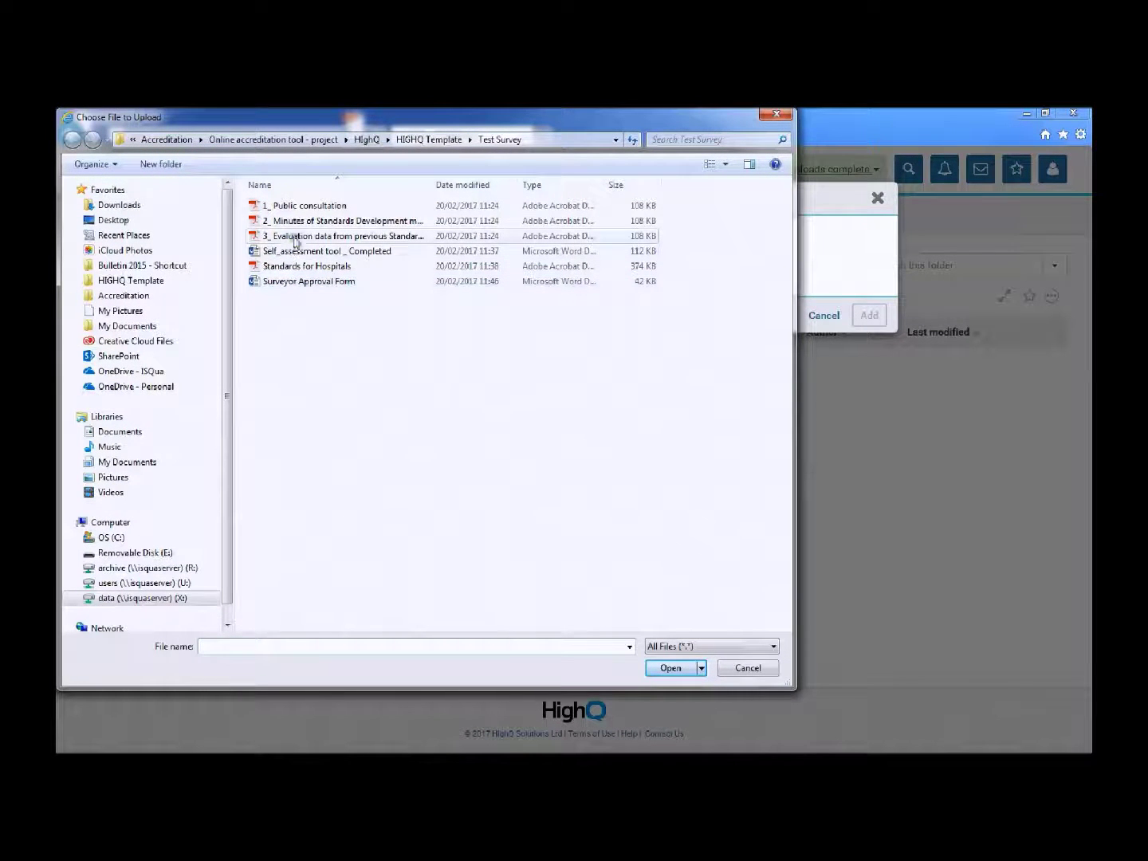
pyautogui.click(303, 205)
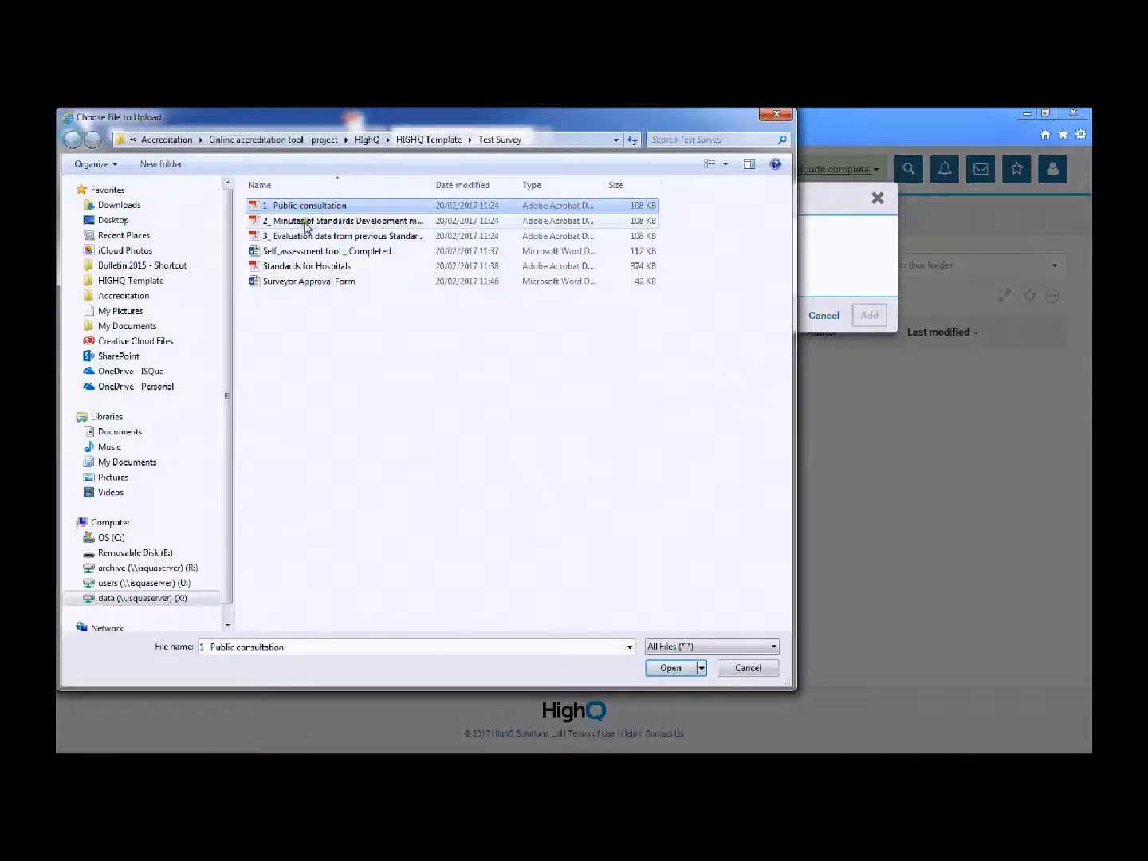
pyautogui.keyDown('ctrl'); pyautogui.click(305, 222); pyautogui.keyUp('ctrl')
pyautogui.keyDown('ctrl'); pyautogui.click(303, 237); pyautogui.keyUp('ctrl')
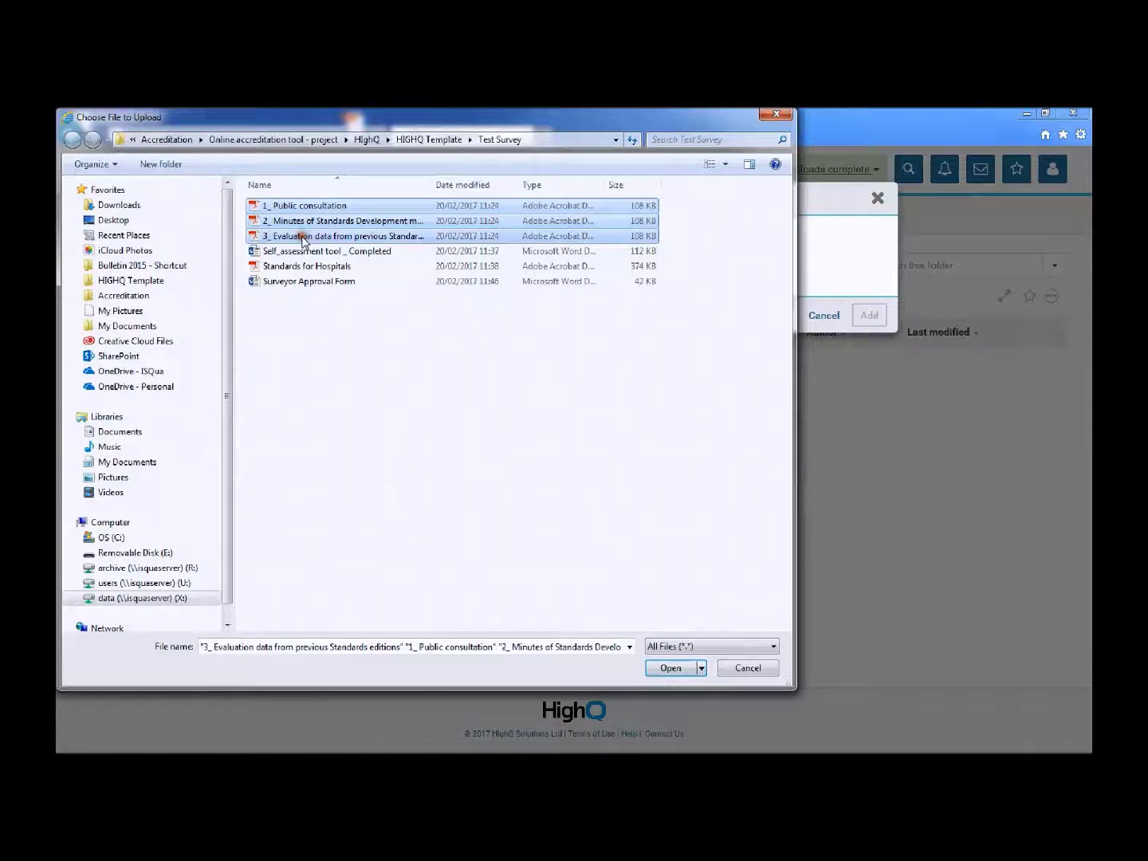
pyautogui.click(673, 670)
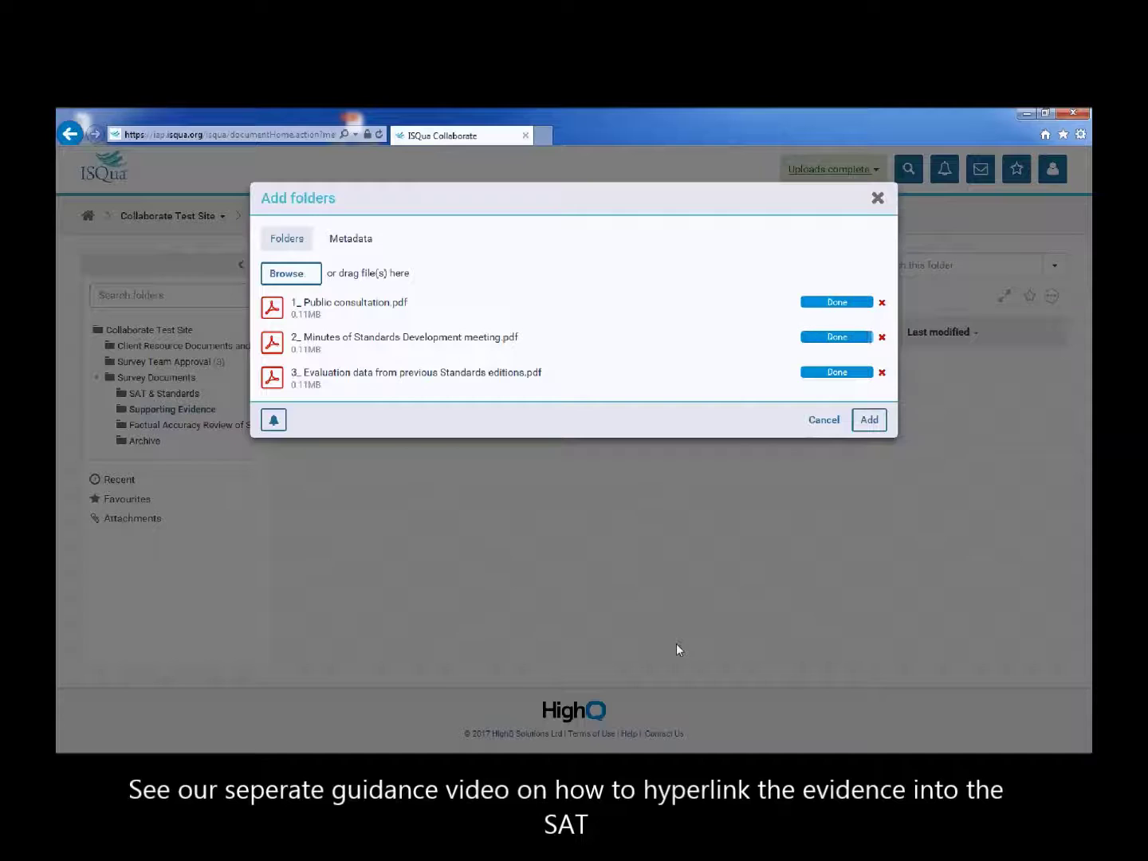
pyautogui.click(867, 420)
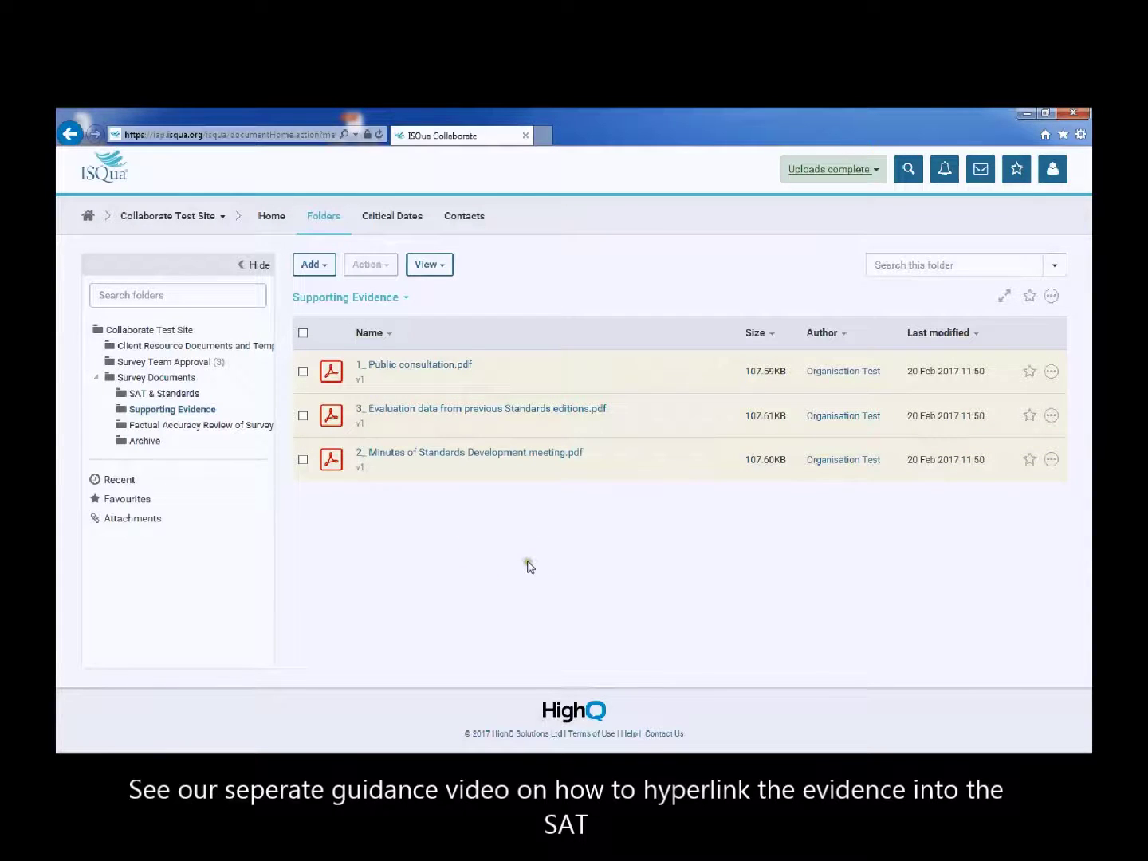
pyautogui.click(187, 394)
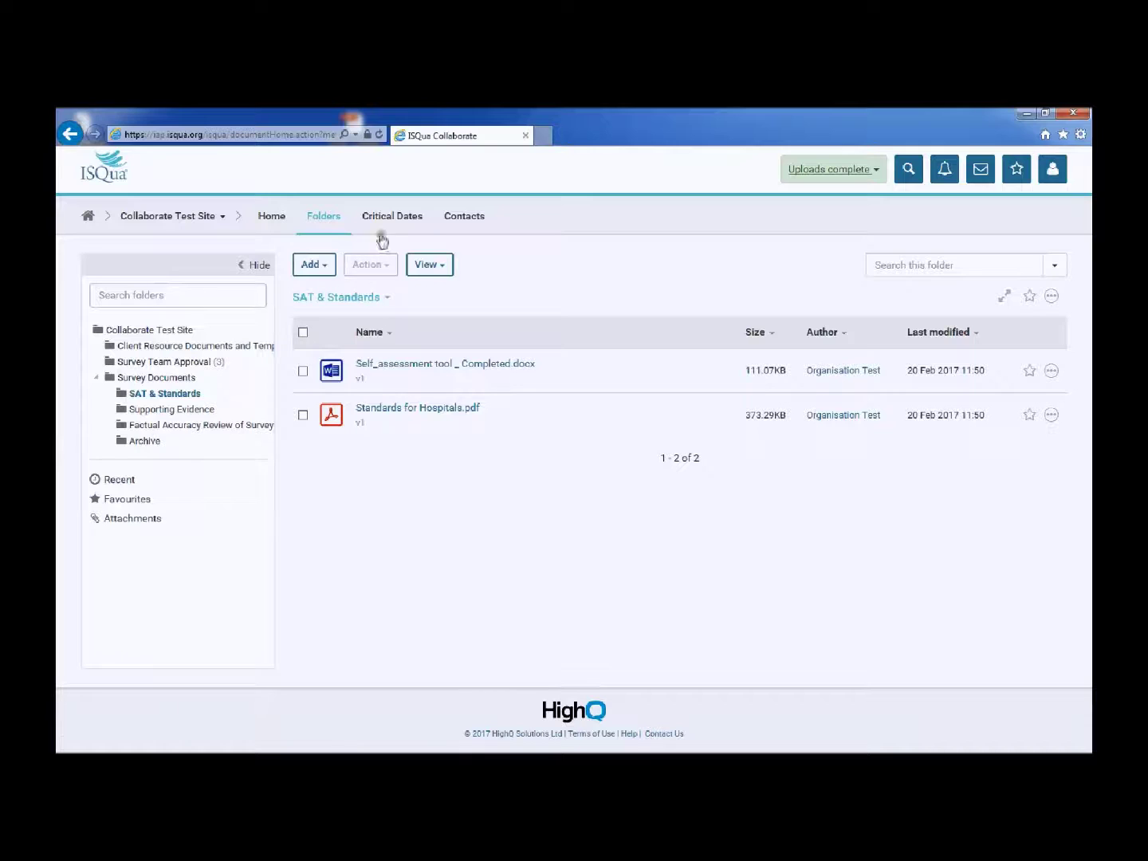
# Send the third listed ISQua contact the message "SAT and evidence uploaded" with a "thanks," sign-off, and return to the site's home page
pyautogui.click(463, 220)
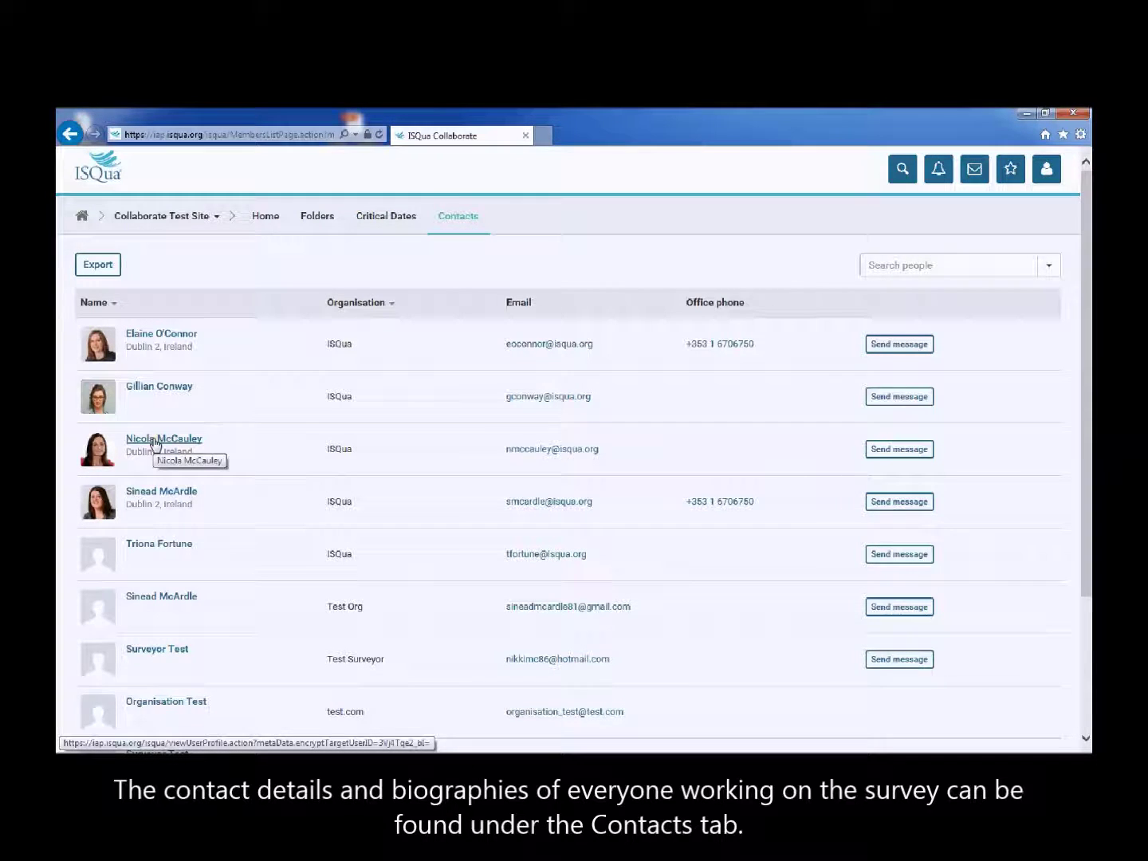
pyautogui.click(900, 450)
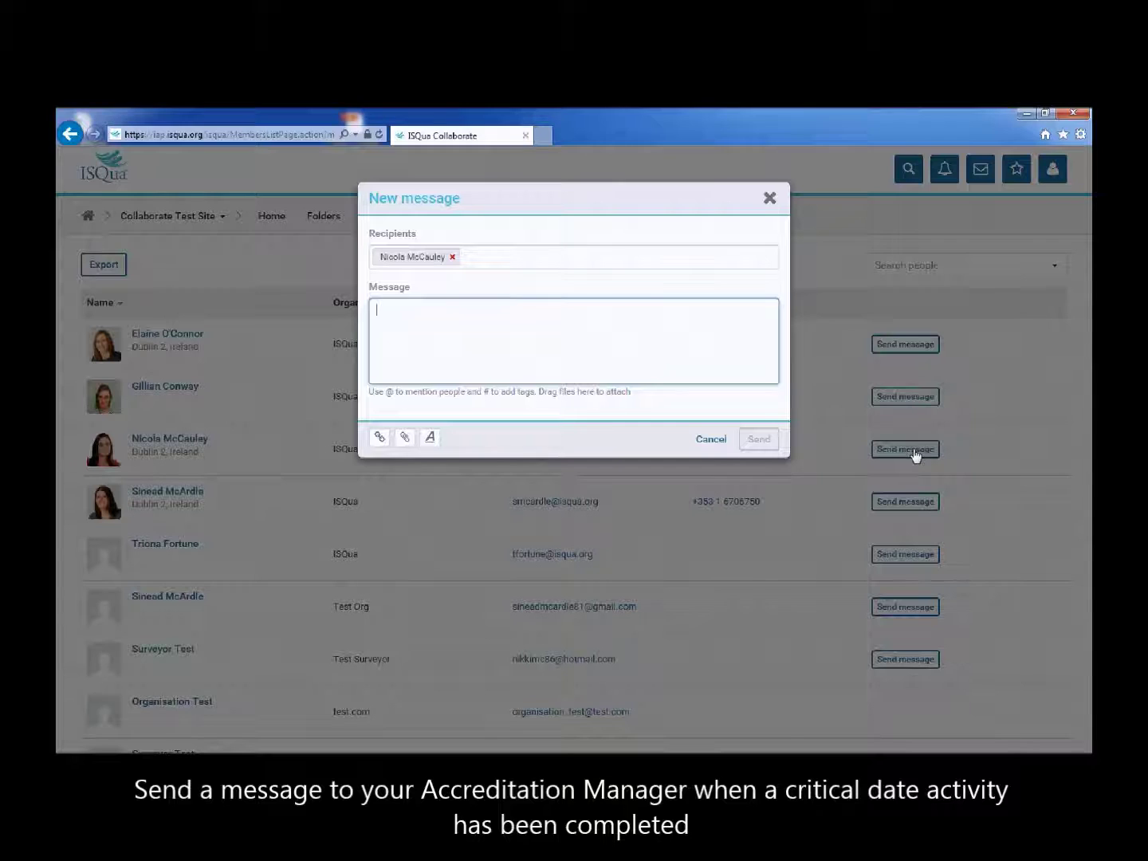
pyautogui.write('SAT')
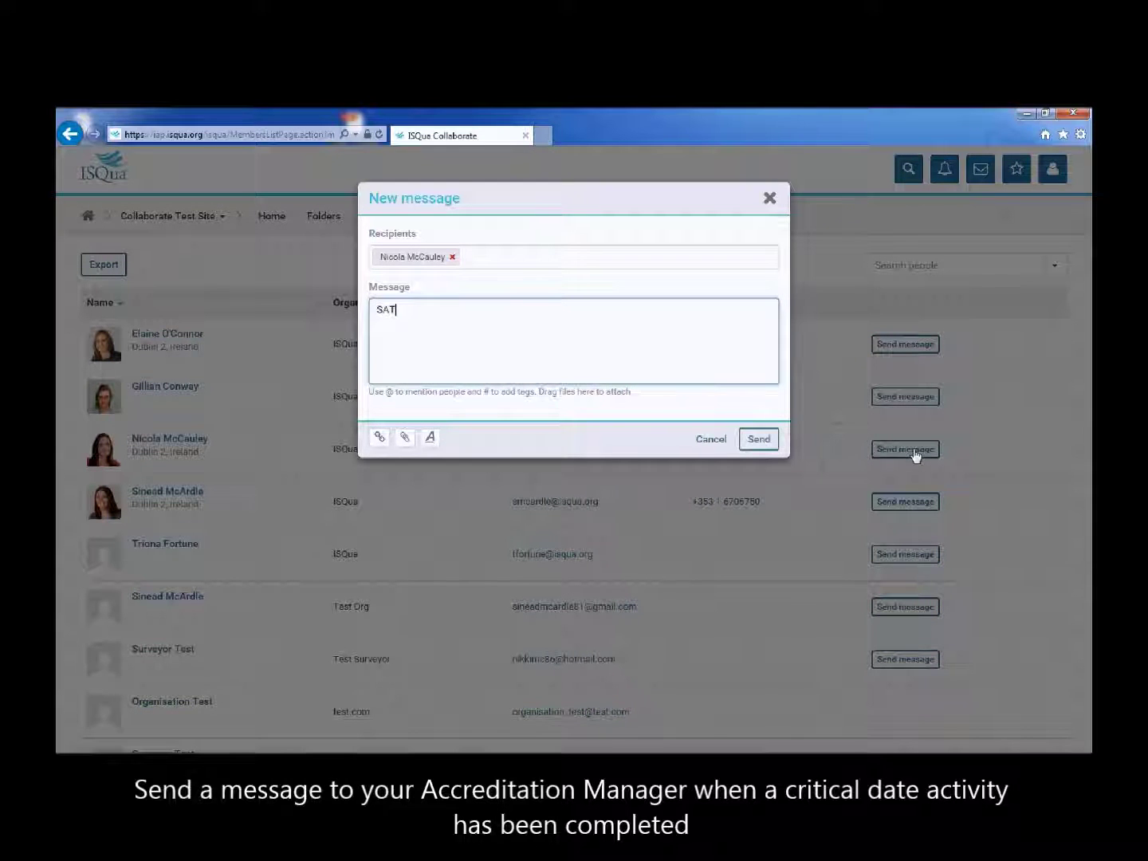
pyautogui.write(' and ev')
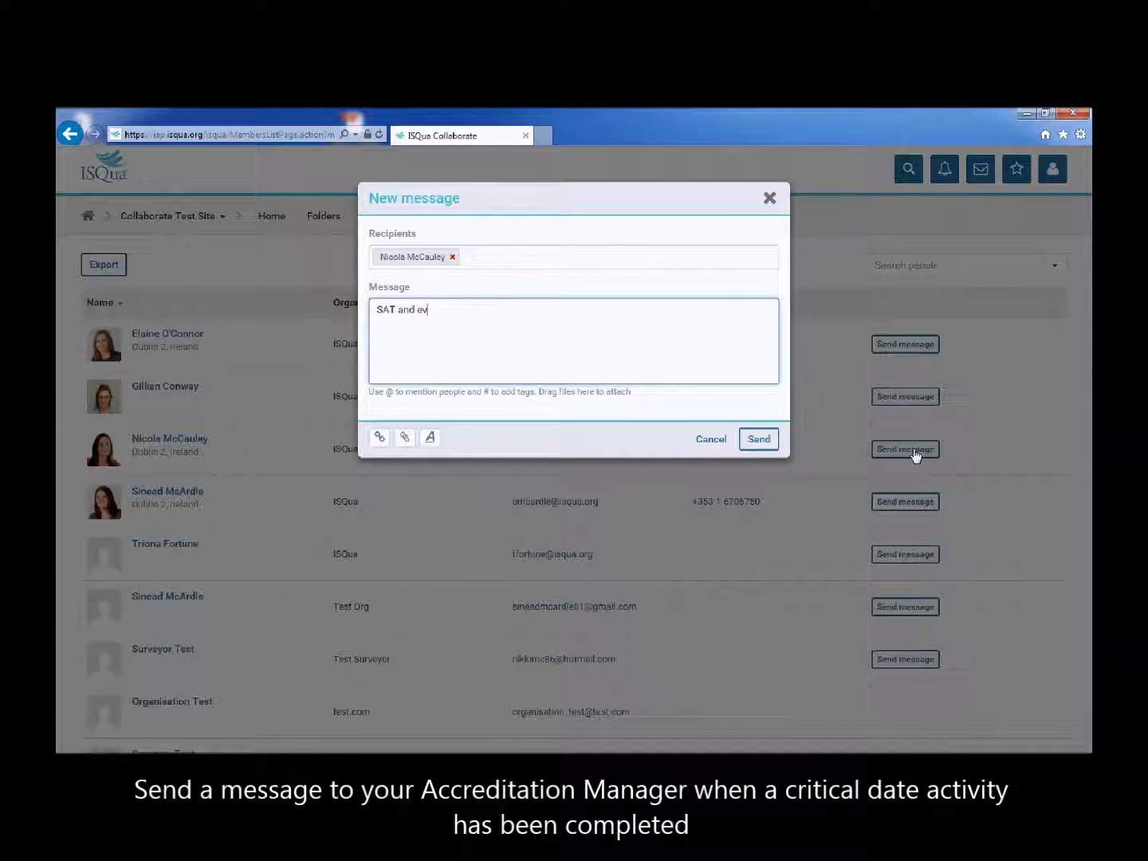
pyautogui.write('idence uploa')
pyautogui.write('ded')
pyautogui.press('Return')
pyautogui.write('thanks,')
pyautogui.press('Return')
pyautogui.press('Return')
pyautogui.write('T')
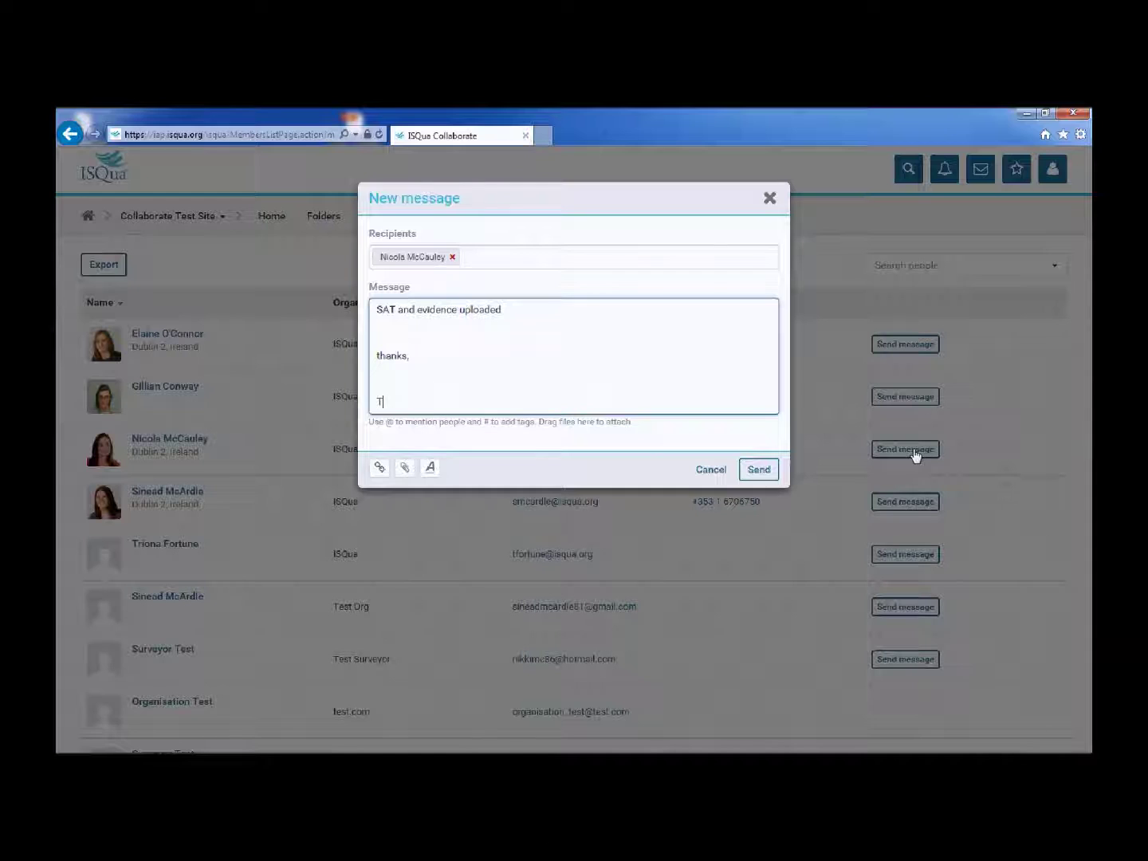
pyautogui.click(759, 472)
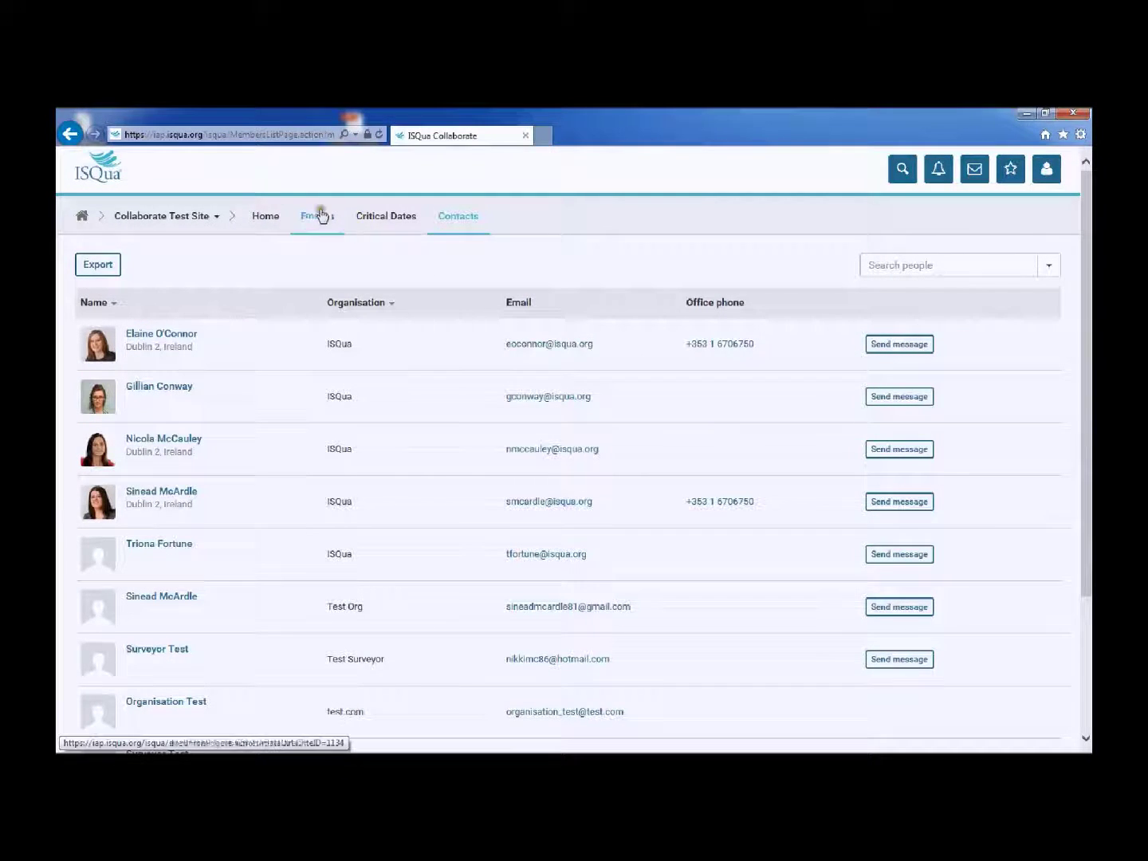
pyautogui.click(268, 217)
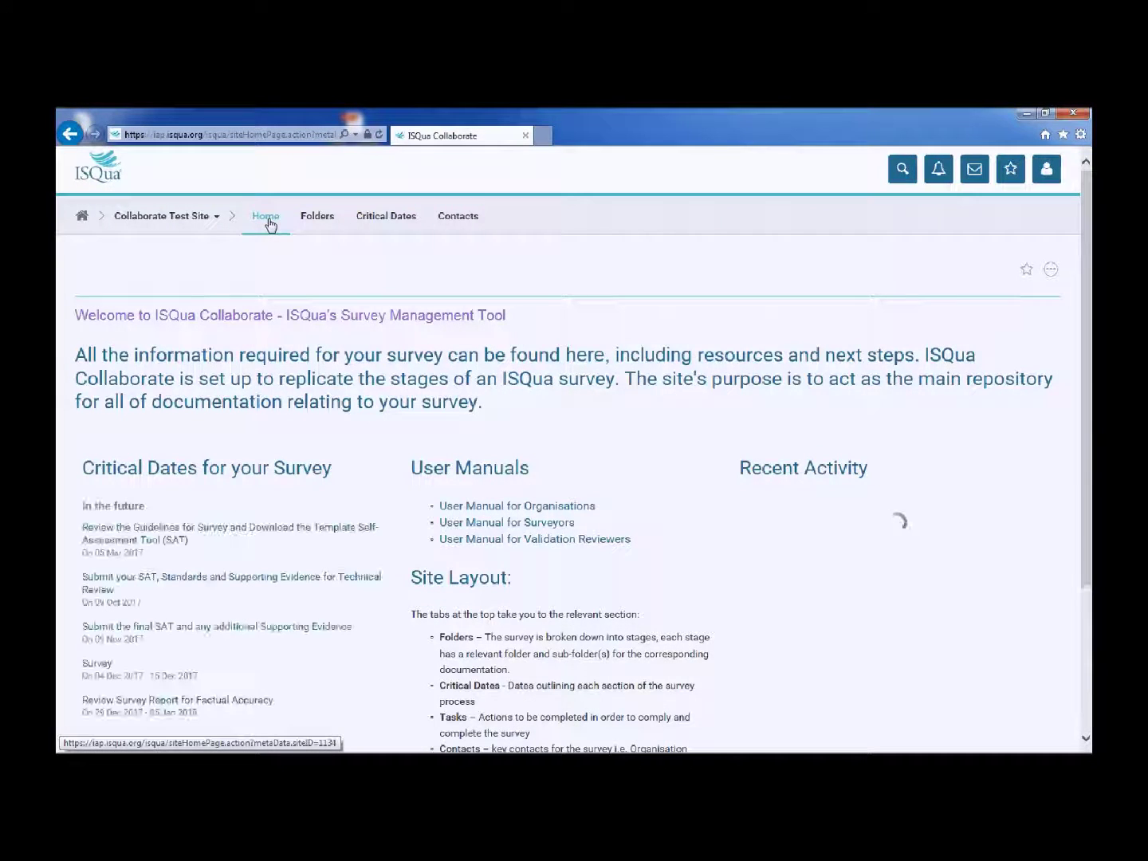